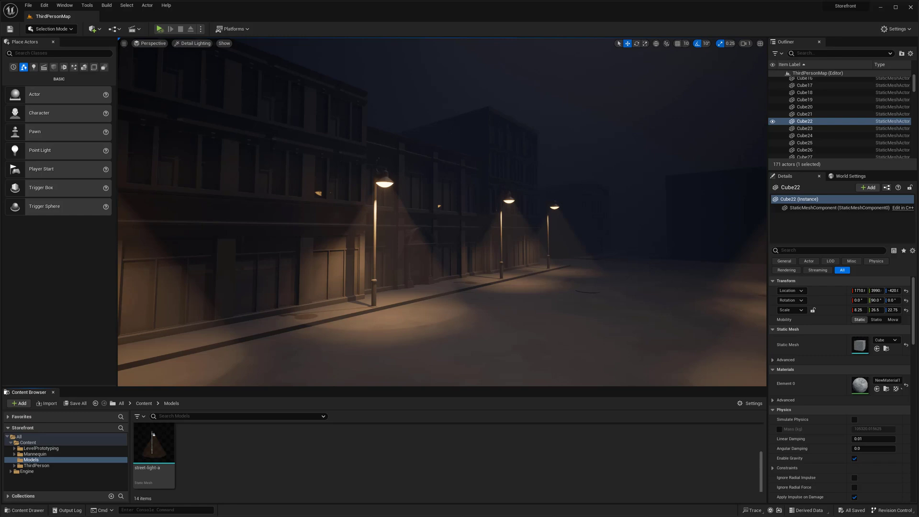
Step: Look over the lit street lamps along both sides of the night street
right_drag(614, 272, 583, 278)
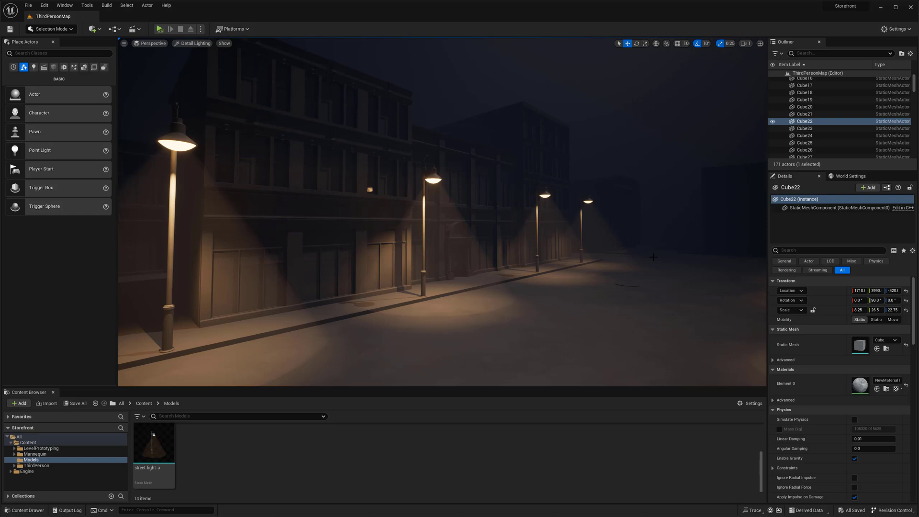
right_drag(597, 264, 631, 269)
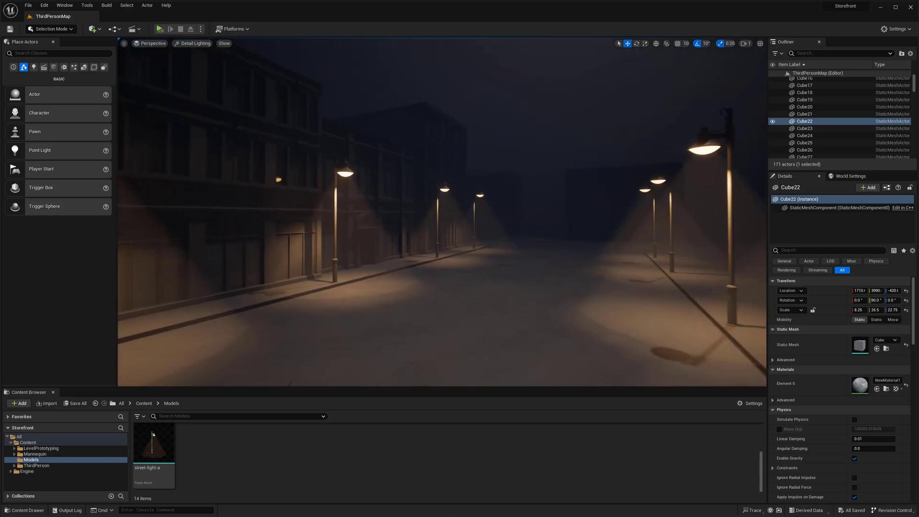
drag(679, 251, 590, 262)
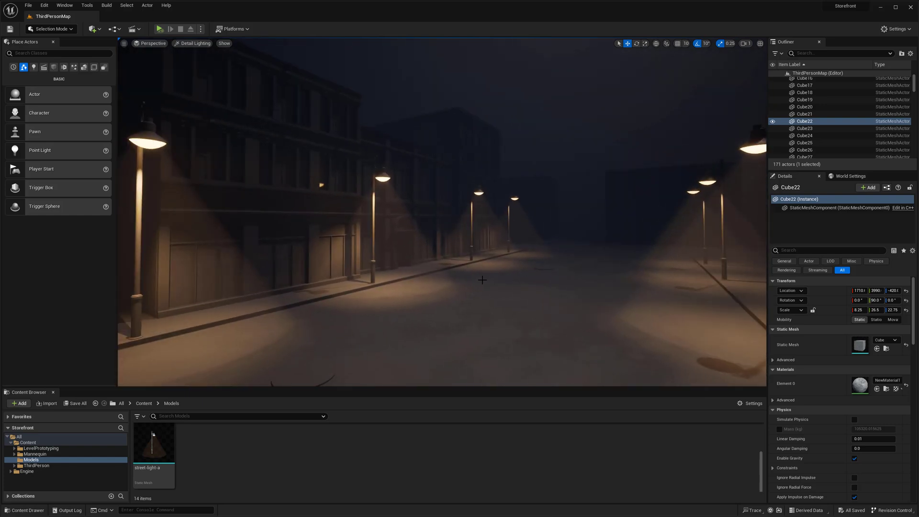
drag(562, 269, 555, 254)
right_drag(493, 278, 521, 272)
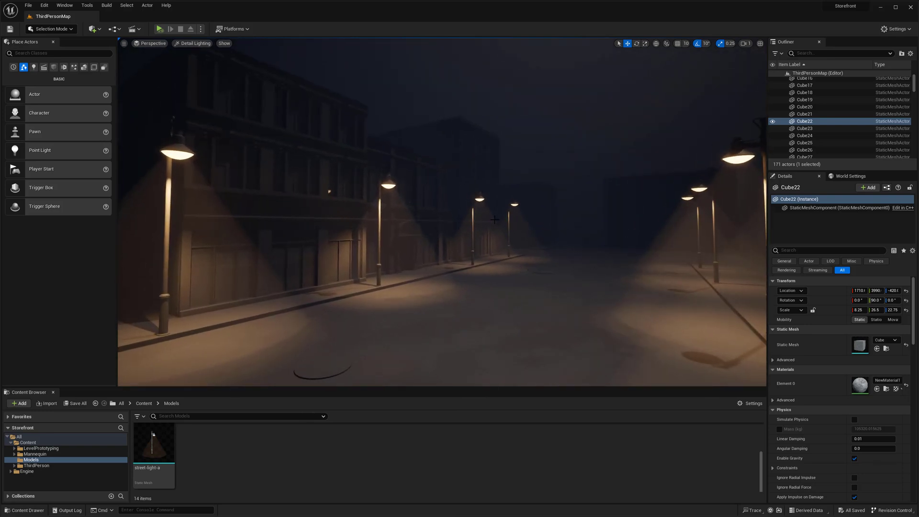
right_drag(372, 214, 349, 217)
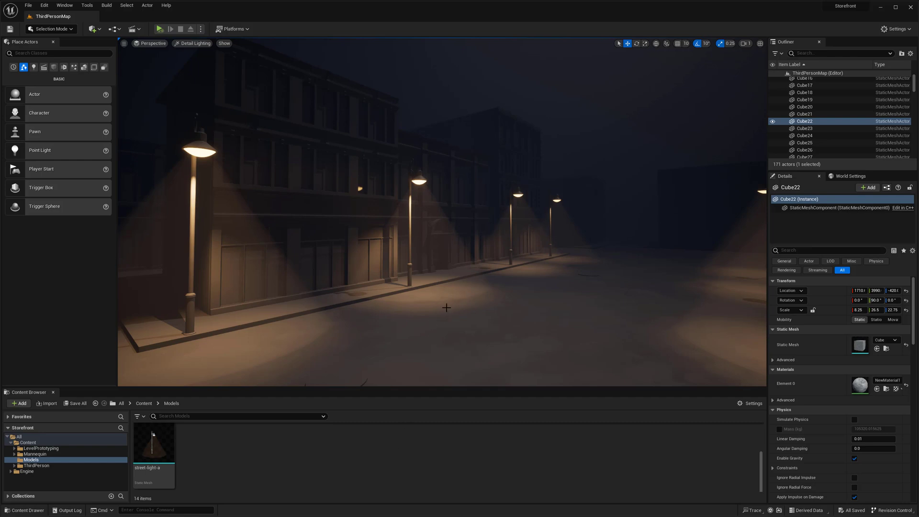
mouse_move(447, 308)
right_down()
mouse_move(453, 300)
mouse_move(453, 309)
right_up()
key(w)
drag(445, 293, 469, 299)
key(g)
drag(369, 380, 369, 359)
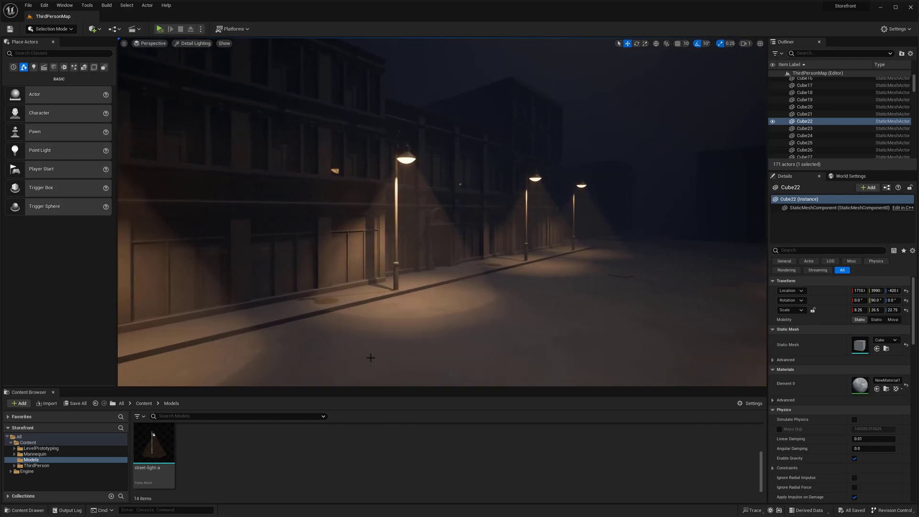
Step: Inspect the middle street lamp's mesh actor and its separate spotlight by selecting each one individually
click(393, 226)
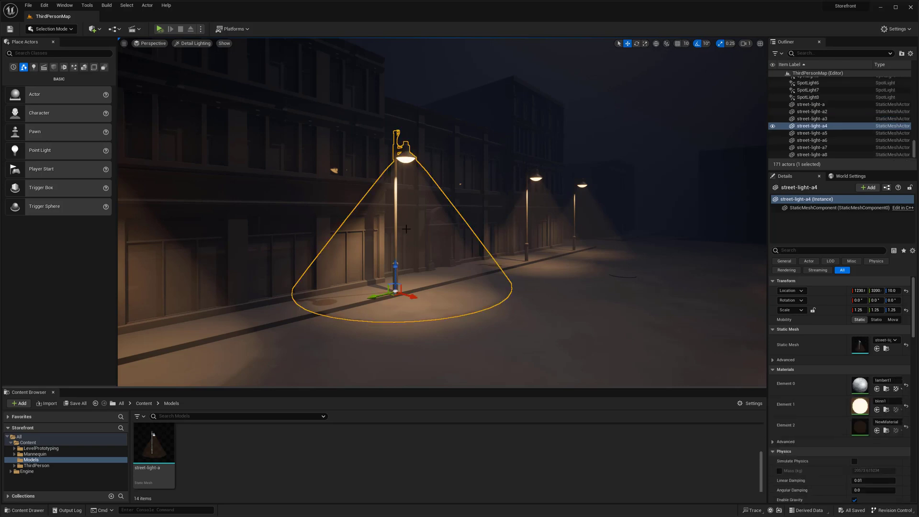
mouse_move(410, 297)
mouse_down()
mouse_move(554, 322)
mouse_move(410, 297)
mouse_up()
key(ctrl+s)
key(g)
click(406, 165)
mouse_move(428, 163)
mouse_down()
mouse_move(518, 160)
mouse_move(399, 166)
mouse_move(498, 153)
mouse_move(429, 162)
mouse_up()
key(ctrl+s)
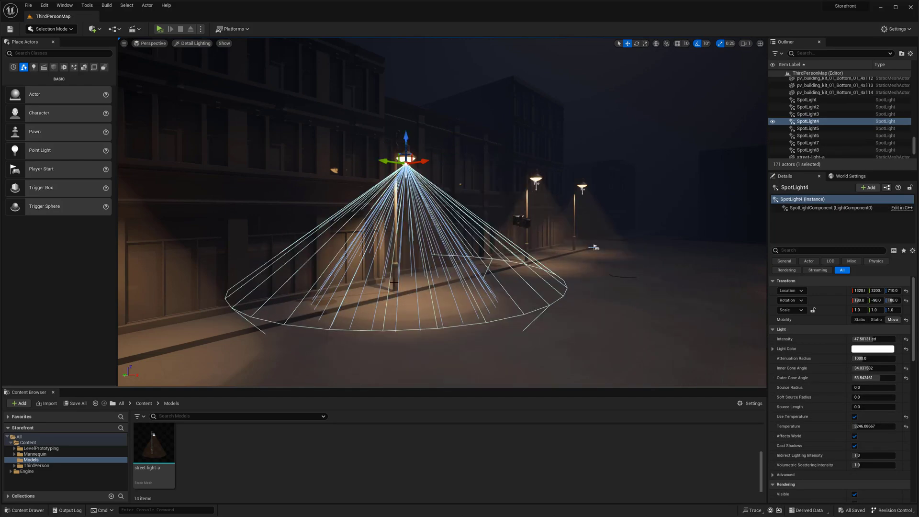
key(g)
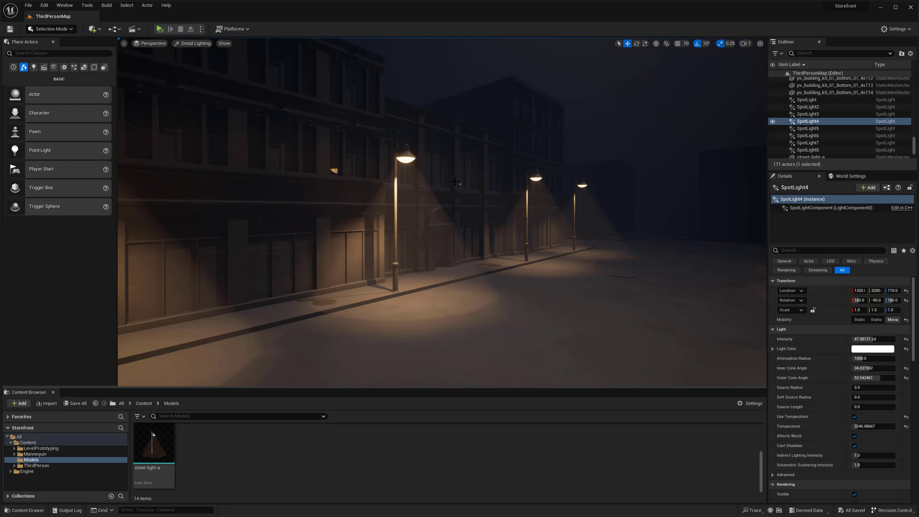
Step: Select the lamp's street-light mesh together with its spotlight to inspect them as a pair
click(417, 158)
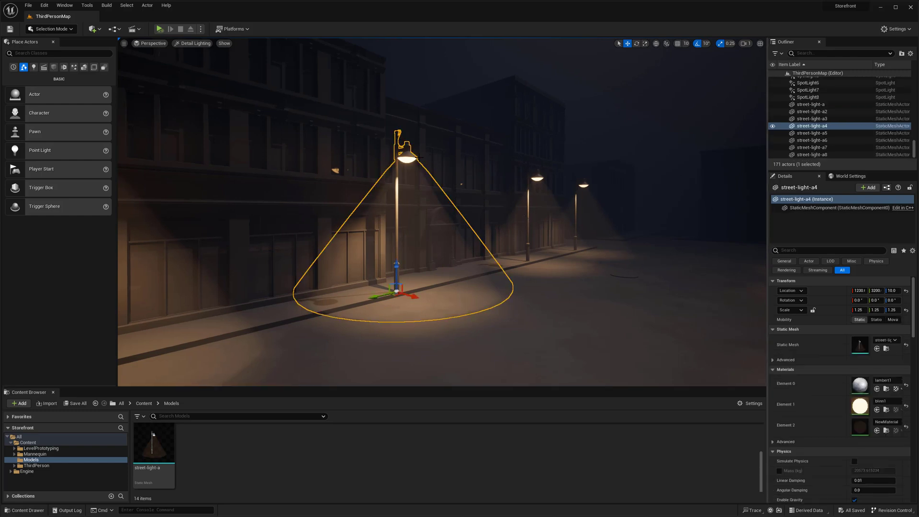
key(g)
ctrl+click(414, 166)
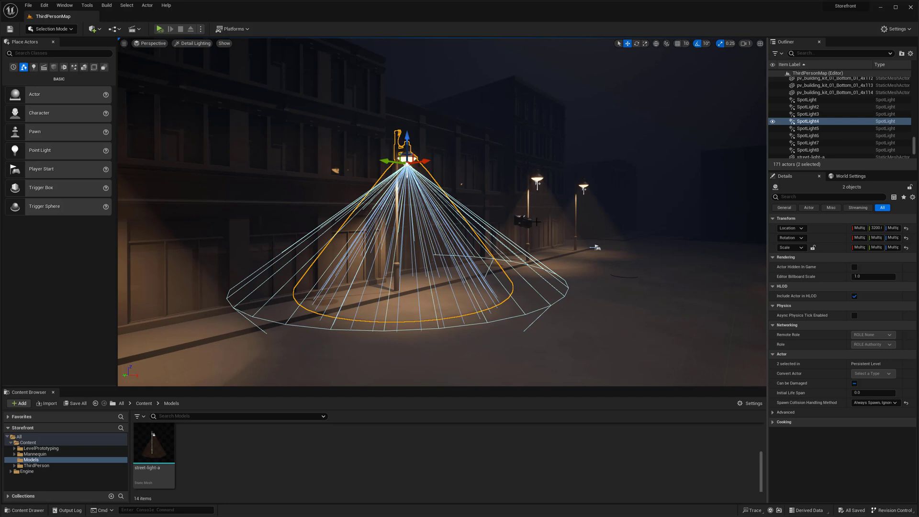
scroll(541, 254, down, 4)
click(508, 296)
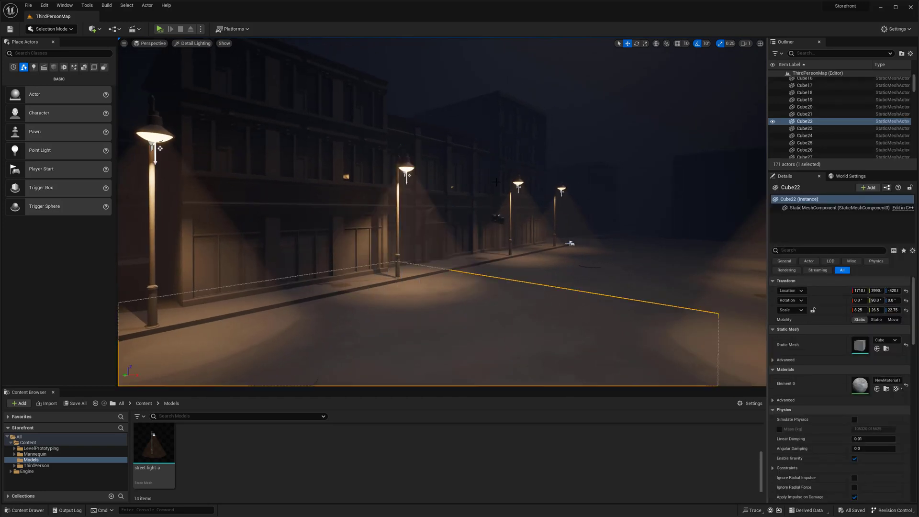
Step: Examine the row of street lamps along the building fronts with the editor icons hidden
right_drag(496, 181, 479, 201)
key(w)
key(g)
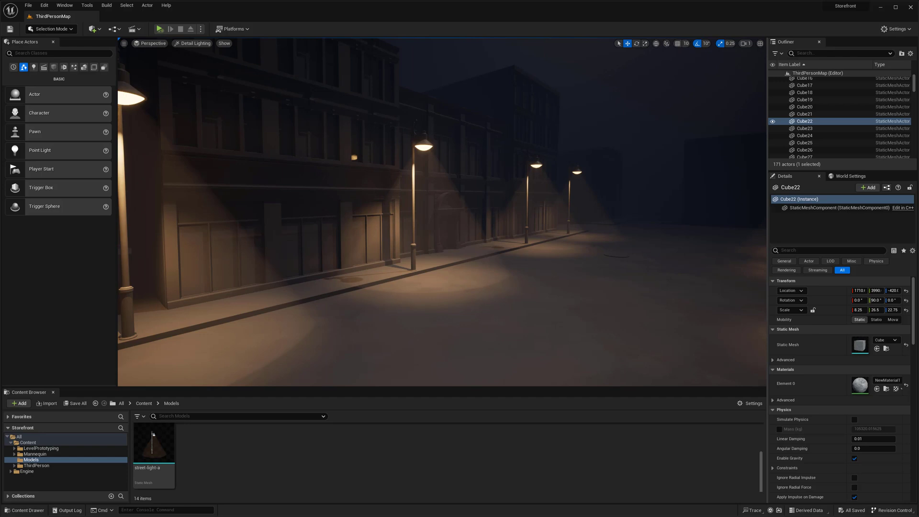
scroll(473, 197, down, 1)
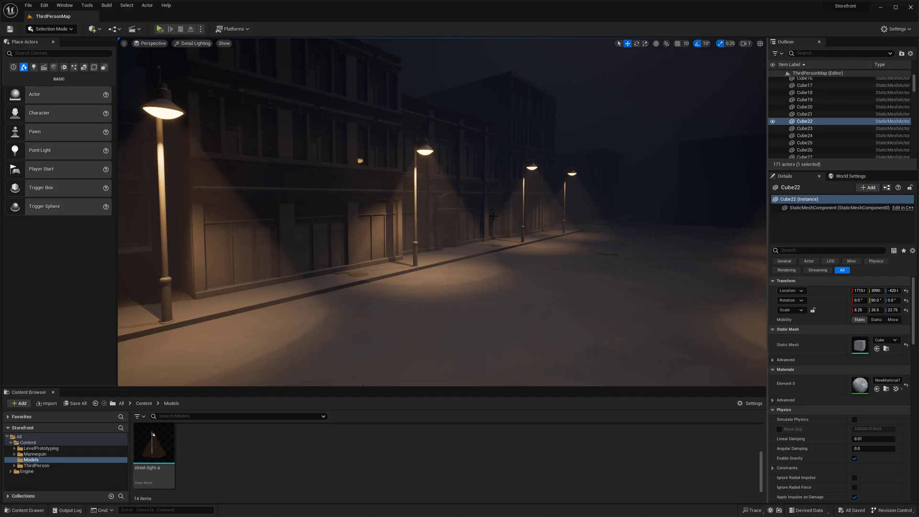
right_drag(514, 215, 479, 215)
key(g)
key(g)
right_drag(621, 234, 642, 233)
right_drag(490, 213, 486, 213)
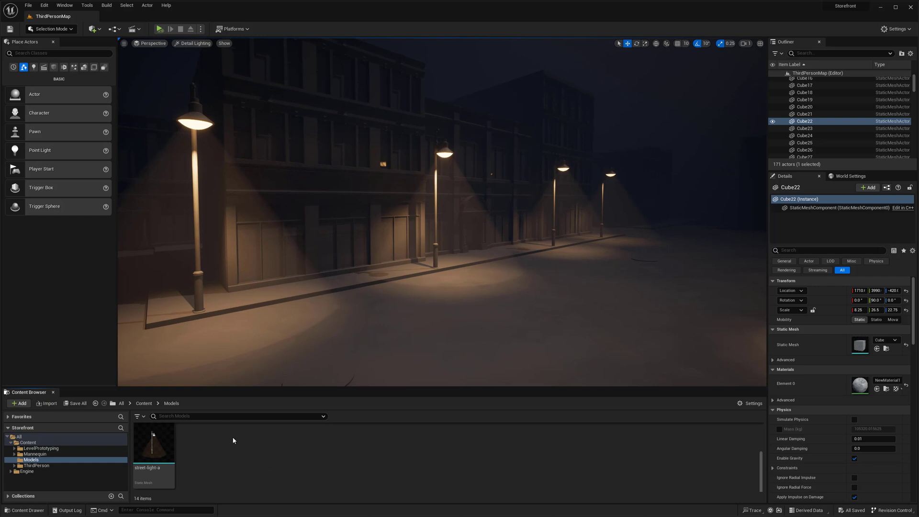
Step: Create a Blueprint class with Actor as its parent in the Models folder and name it lamp-post
right_click(217, 461)
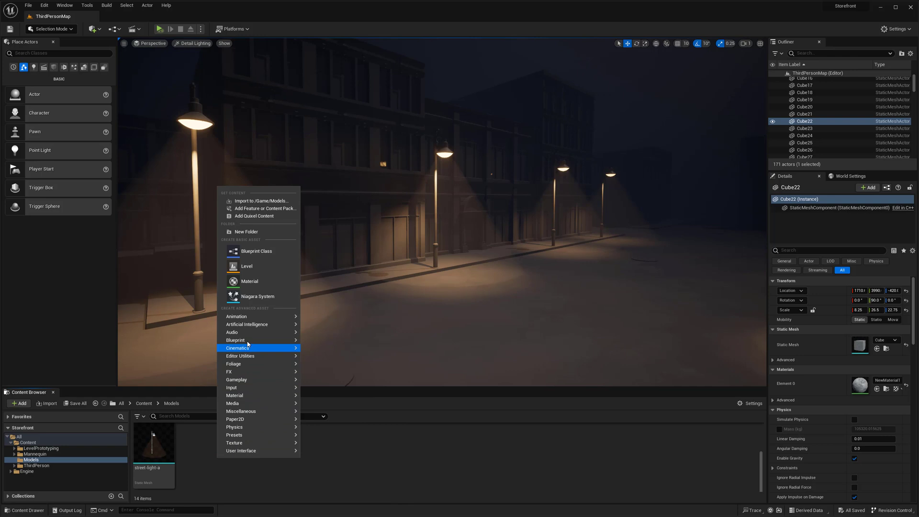
mouse_move(248, 342)
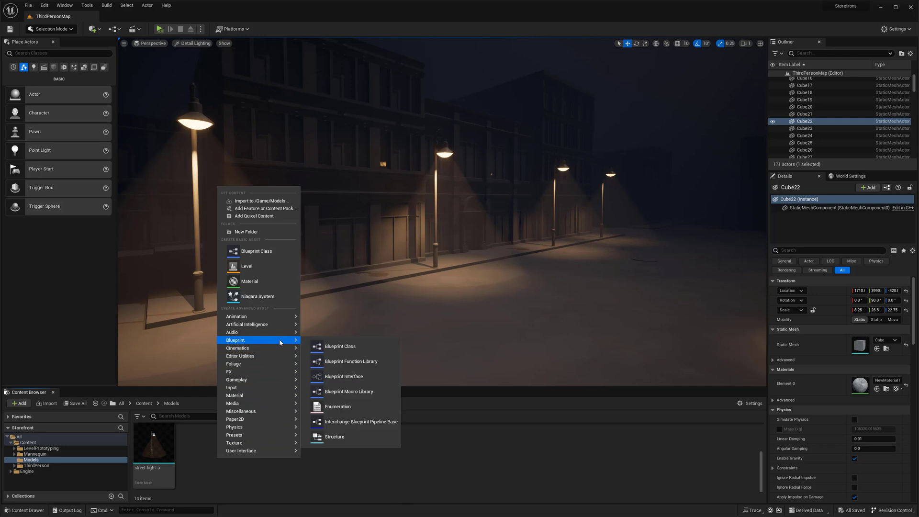
click(347, 346)
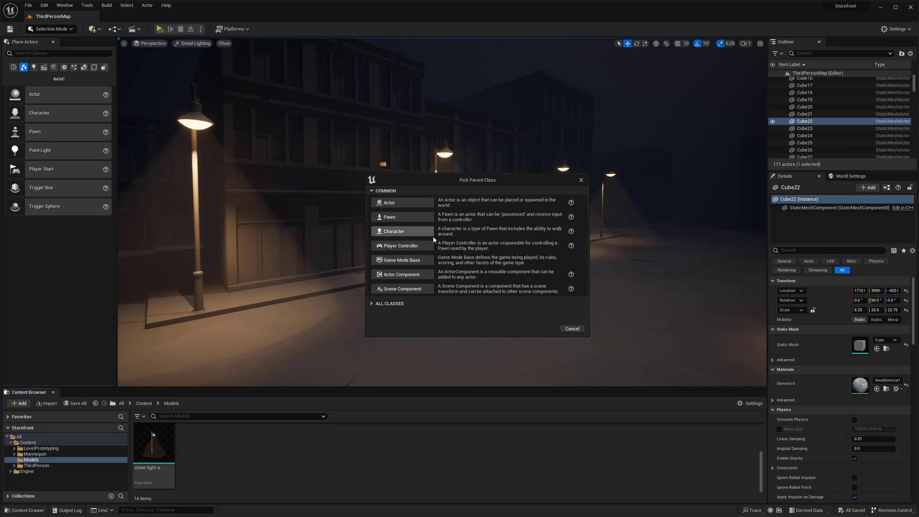
click(405, 207)
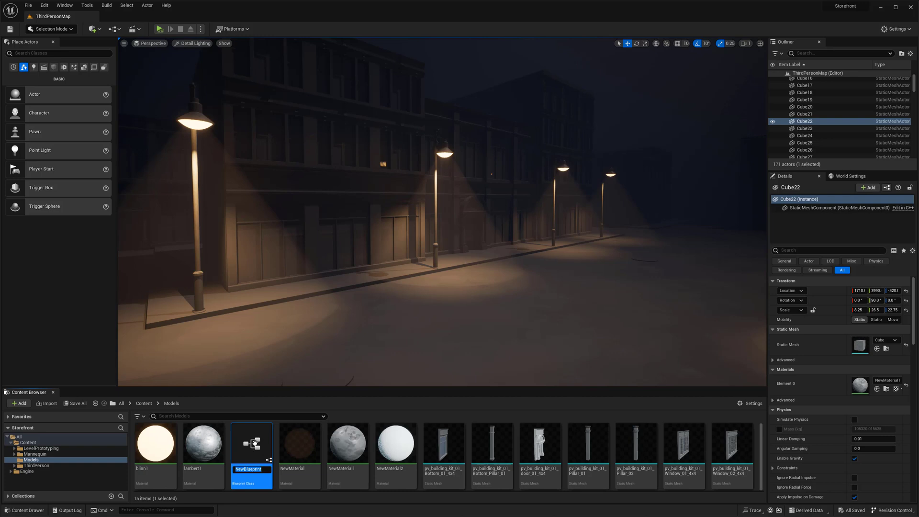
key(BackSpace)
text(st)
key(Return)
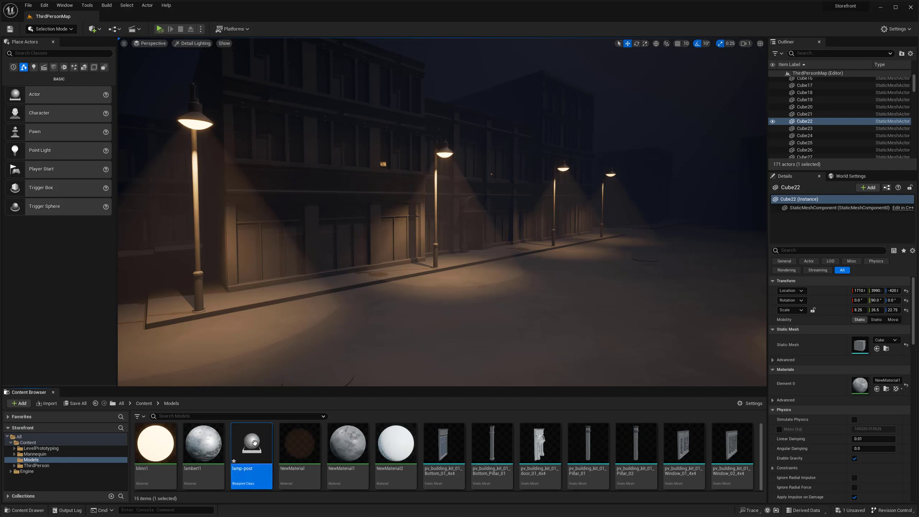
Step: Open the lamp-post blueprint and add the street-light-a static mesh as a component under its scene root
scroll(282, 438, down, 2)
scroll(263, 432, up, 1)
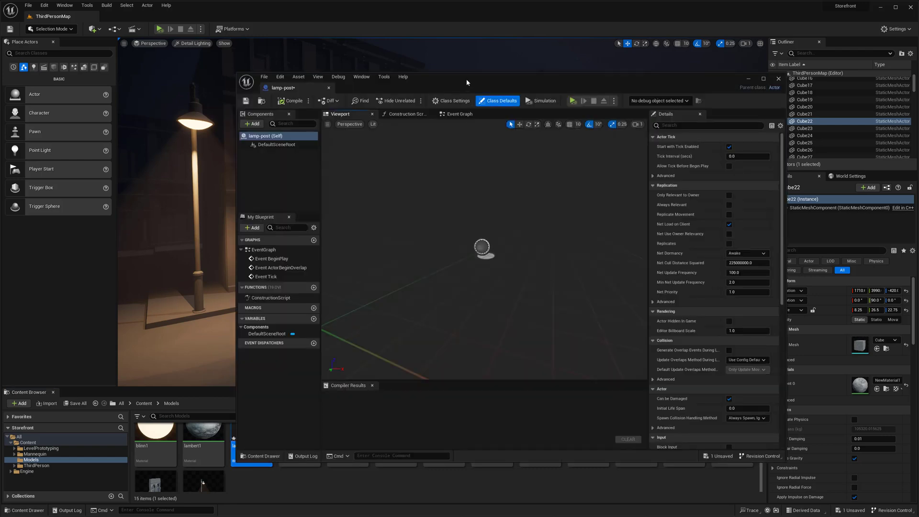
drag(467, 82, 414, 78)
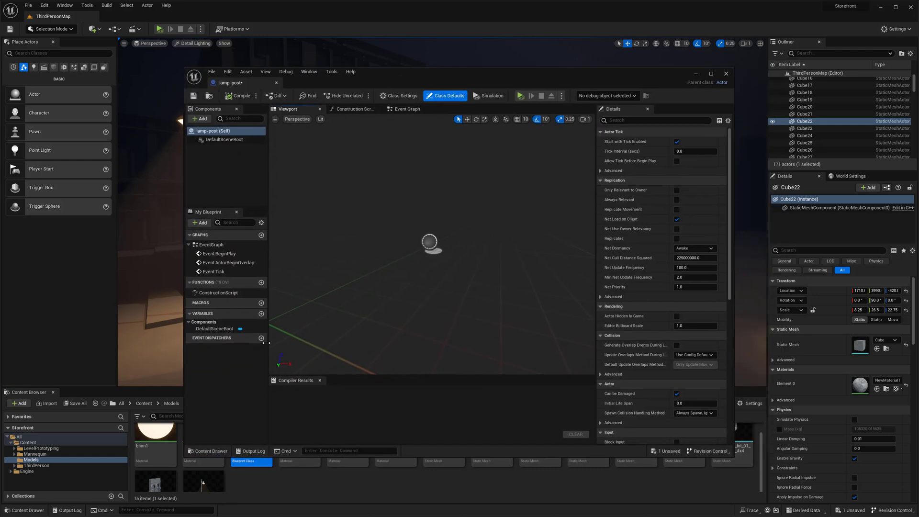
drag(185, 456, 121, 488)
drag(400, 75, 488, 56)
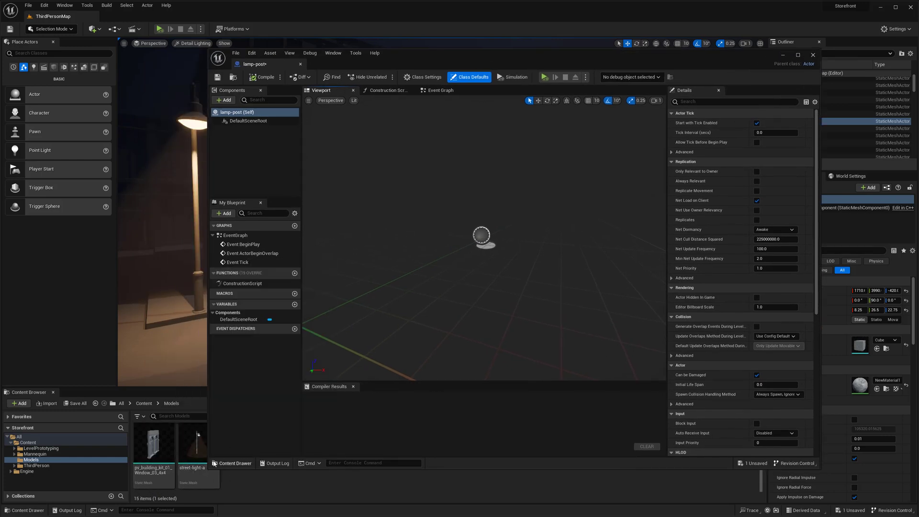
mouse_move(190, 447)
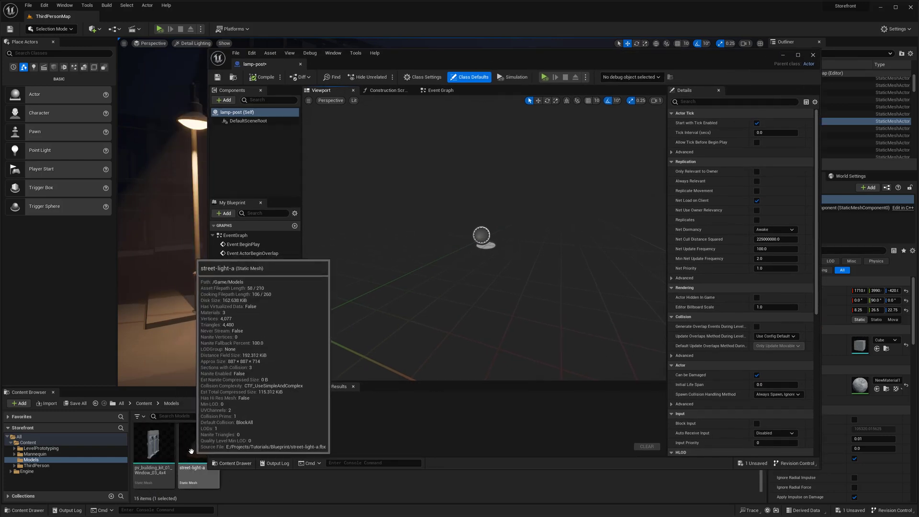
drag(190, 448, 256, 159)
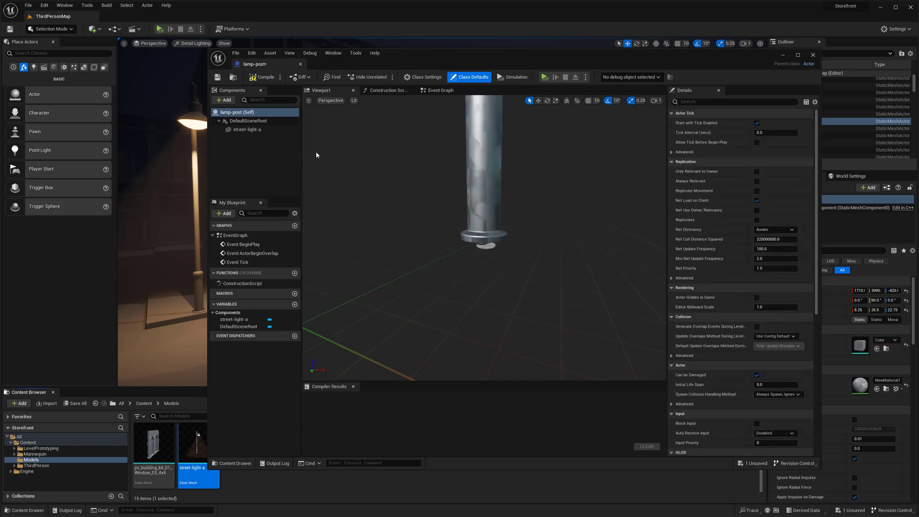
scroll(497, 212, down, 8)
drag(498, 212, 449, 239)
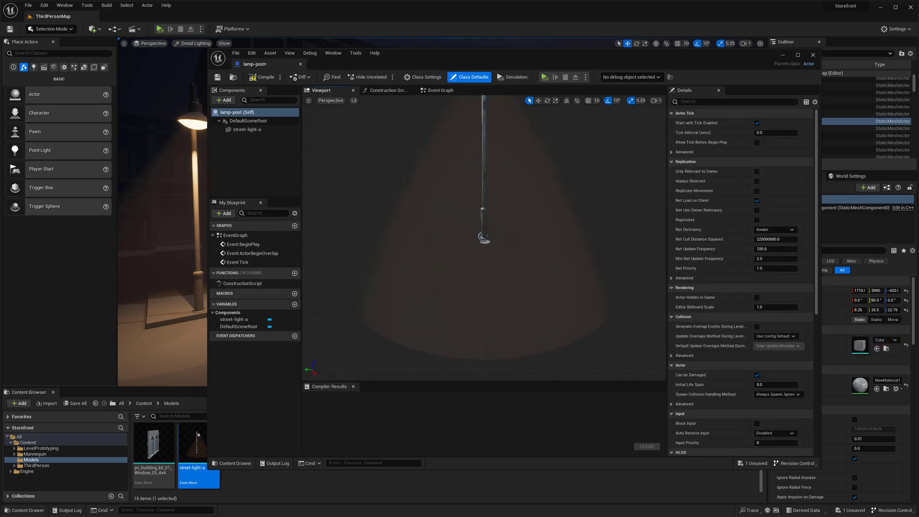
scroll(498, 211, down, 5)
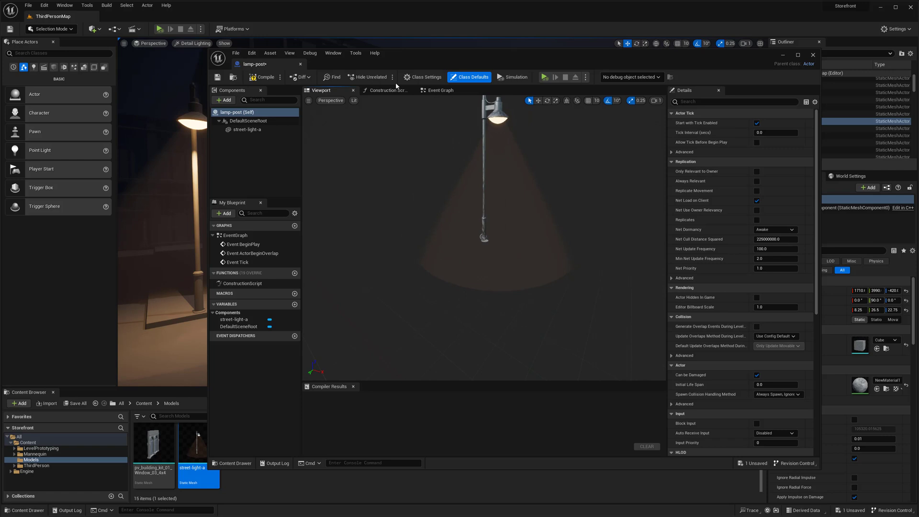
Step: Place a lamp-post blueprint instance on the street between the first two lamps and close the blueprint editor
drag(449, 56, 771, 57)
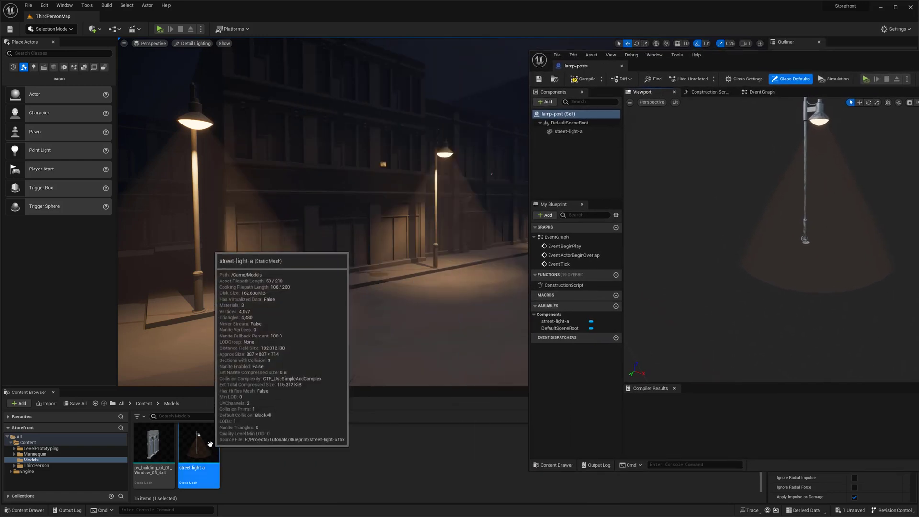
drag(269, 450, 392, 299)
middle_drag(422, 292, 417, 286)
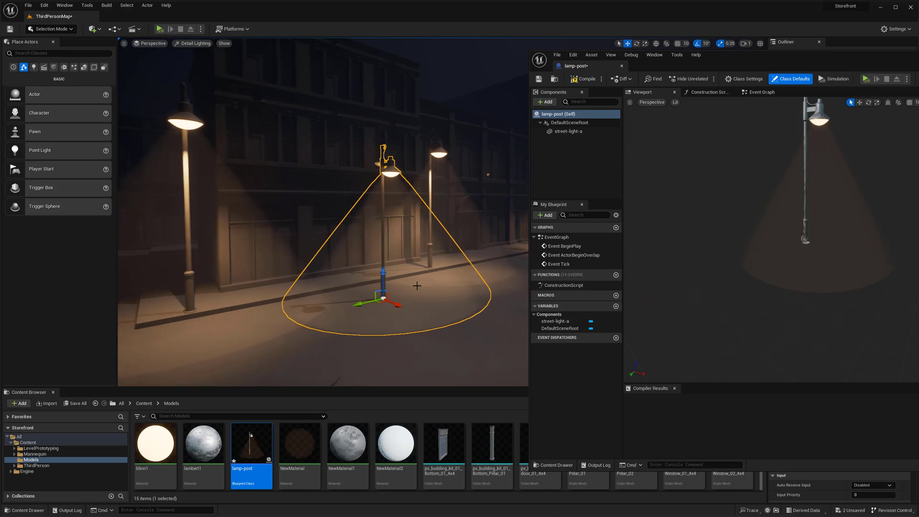
key(g)
drag(742, 53, 843, 72)
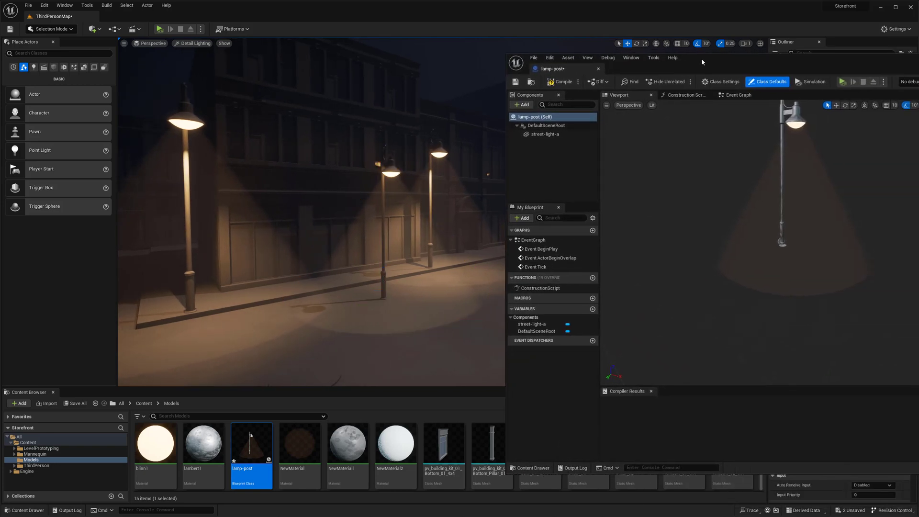
click(599, 69)
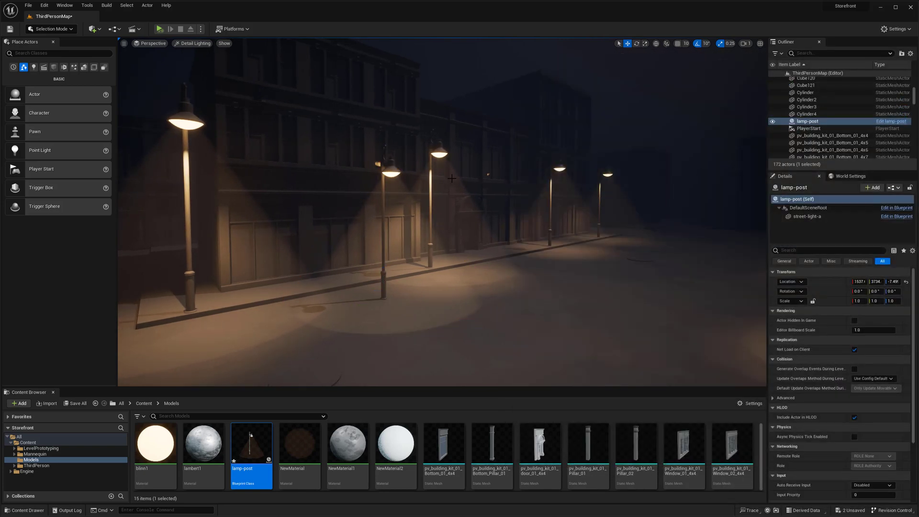
Step: Check the scale of the second street lamp, then open the lamp-post blueprint and show its component preview
click(439, 150)
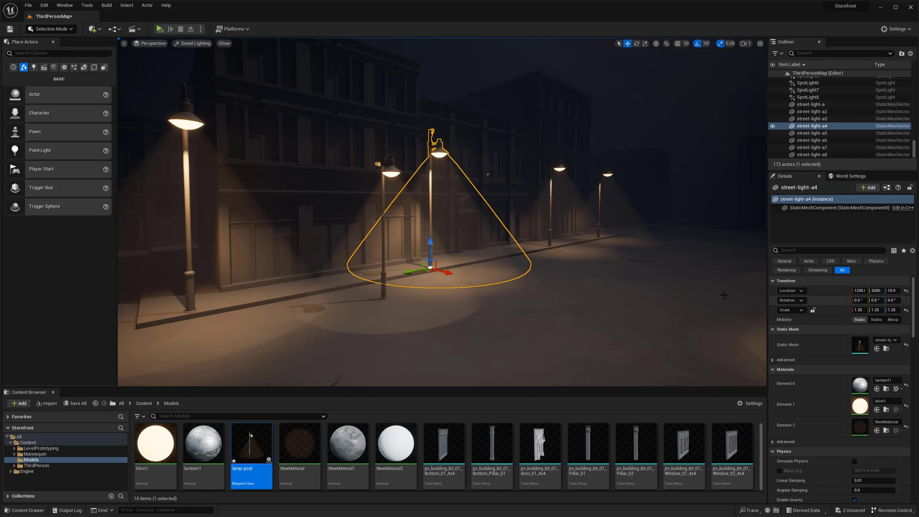
double_click(251, 445)
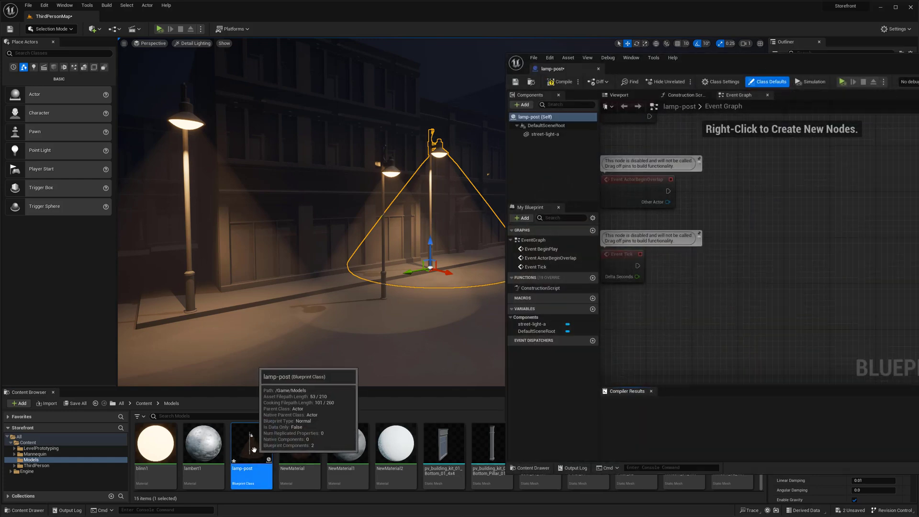
drag(854, 63, 617, 68)
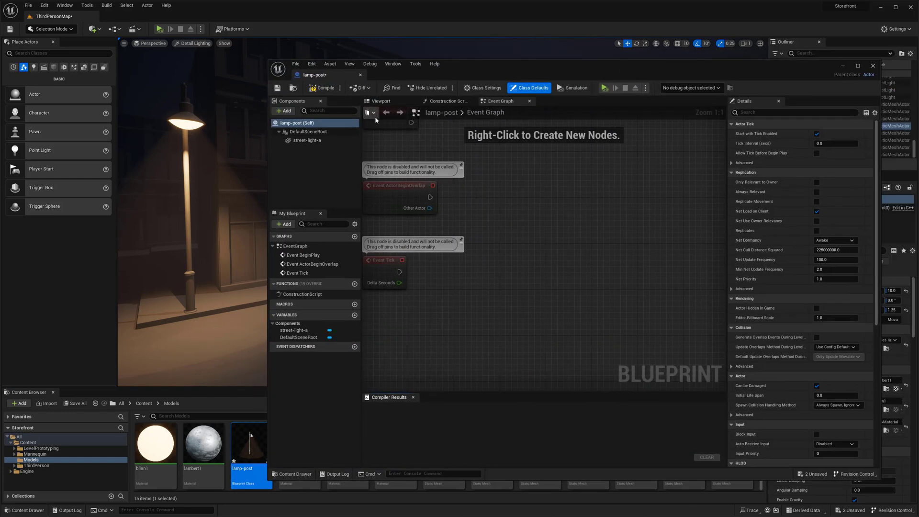
click(373, 102)
Step: Lock the scale proportions of the street-light-a component in the lamp-post blueprint and set its scale to 1.25 on all axes
click(316, 140)
scroll(544, 248, down, 3)
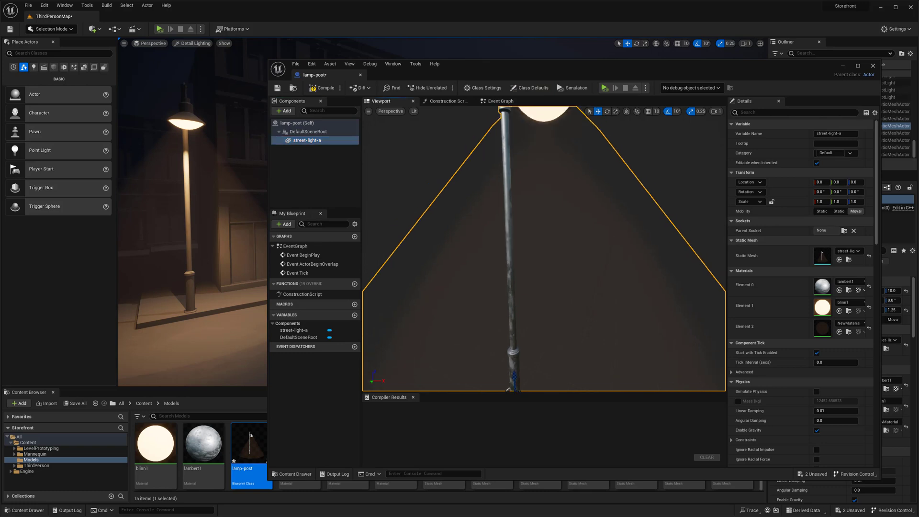
click(771, 202)
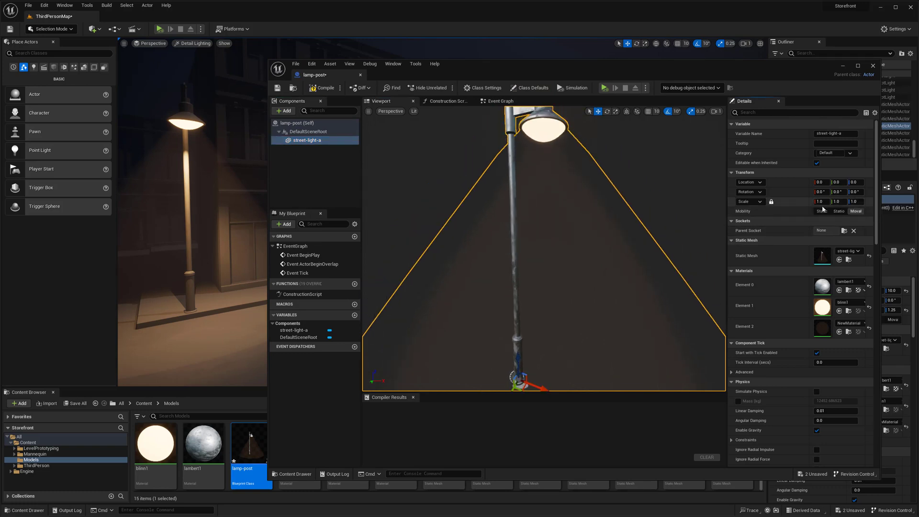
click(827, 201)
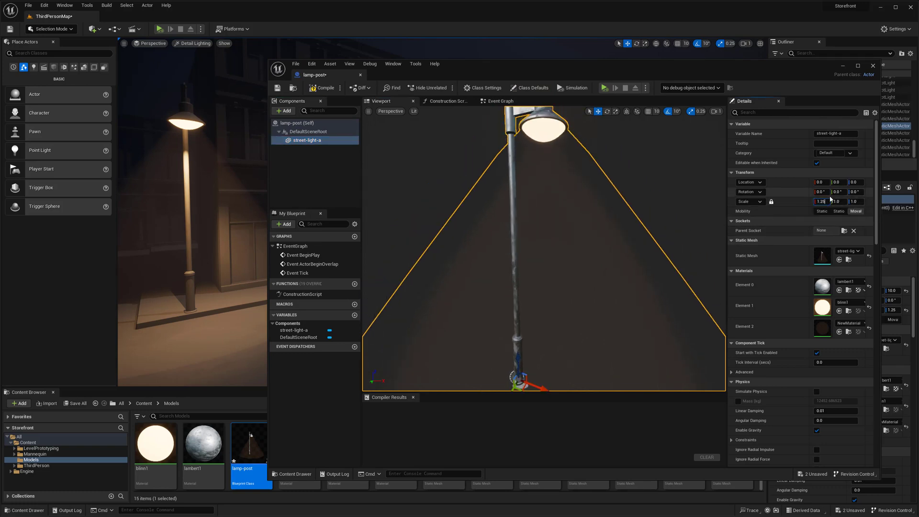
text(1.25)
key(Return)
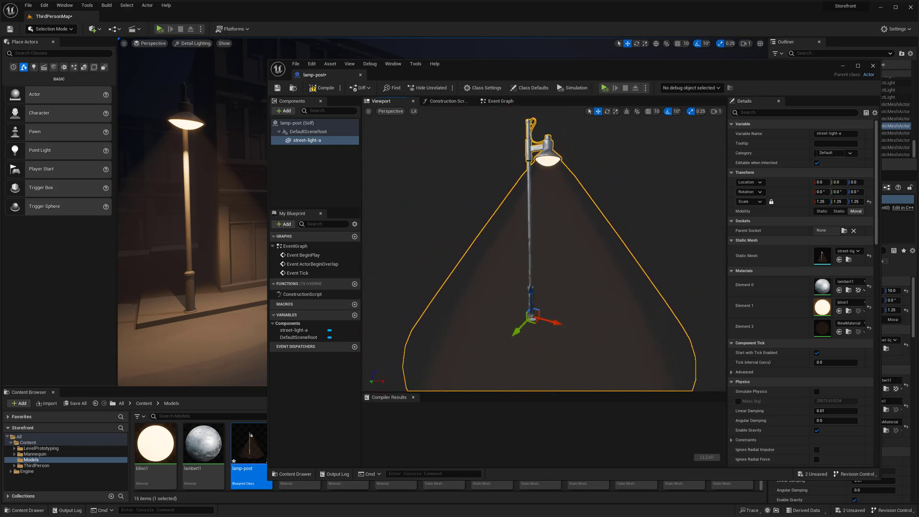
alt+drag(611, 223, 570, 223)
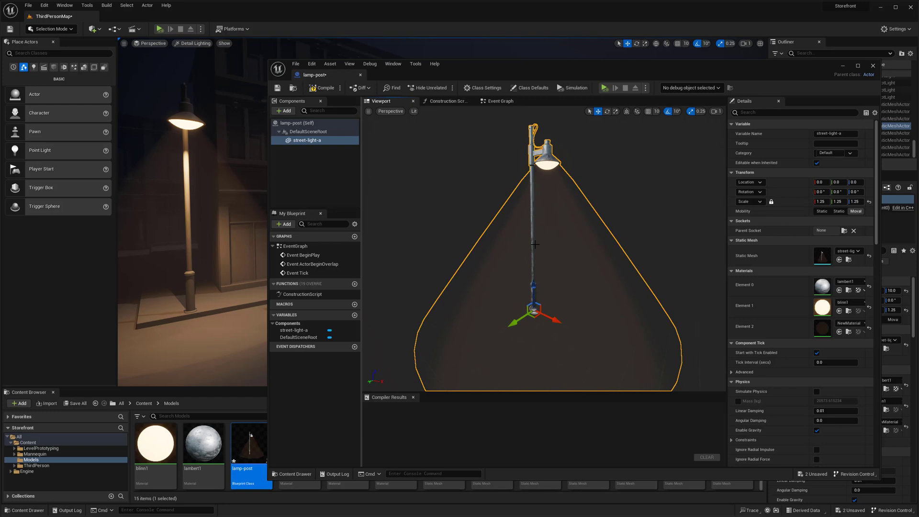
Step: Compile the lamp-post blueprint, compare the placed instance with the existing lamps in the level, and close the blueprint editor
click(322, 88)
drag(414, 73, 397, 362)
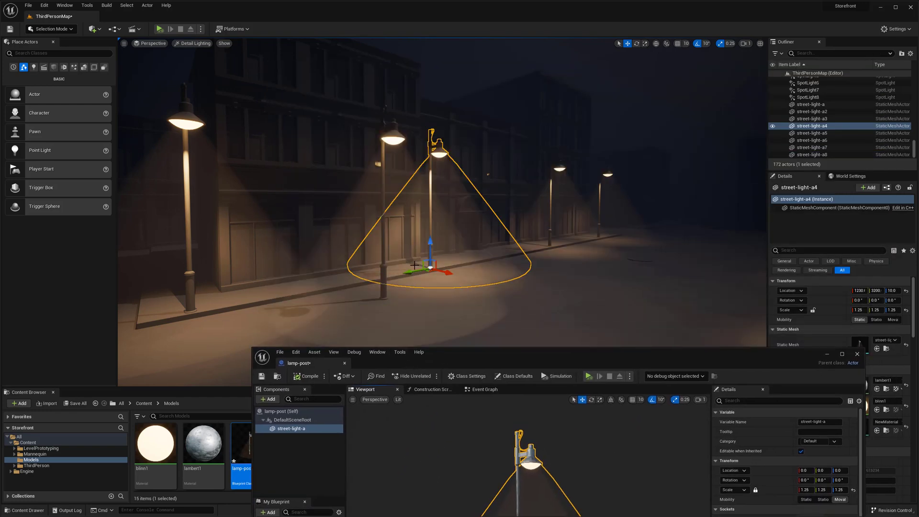
key(g)
right_drag(464, 226, 492, 209)
click(858, 354)
Step: Move the test lamp-post instance along X toward the row of existing lamps to compare them, and delete it from the level
click(436, 253)
key(g)
right_drag(435, 254, 436, 254)
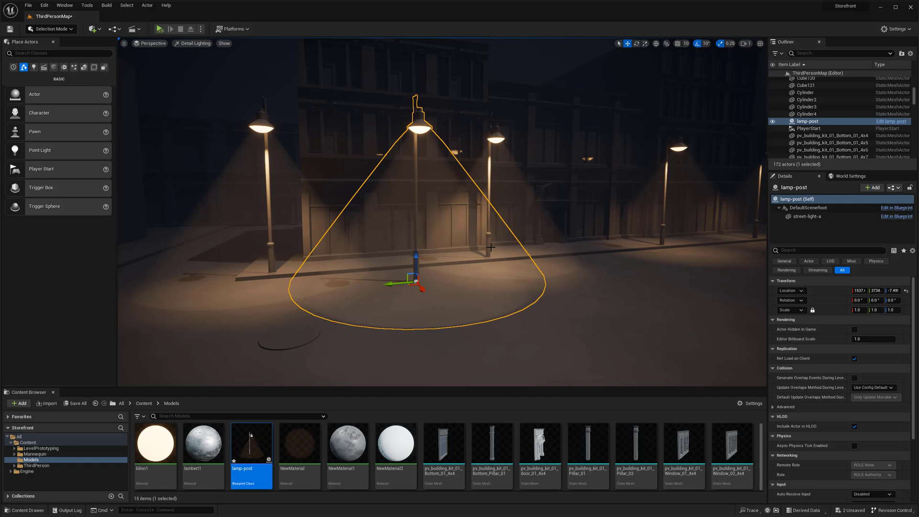
right_drag(489, 293, 603, 293)
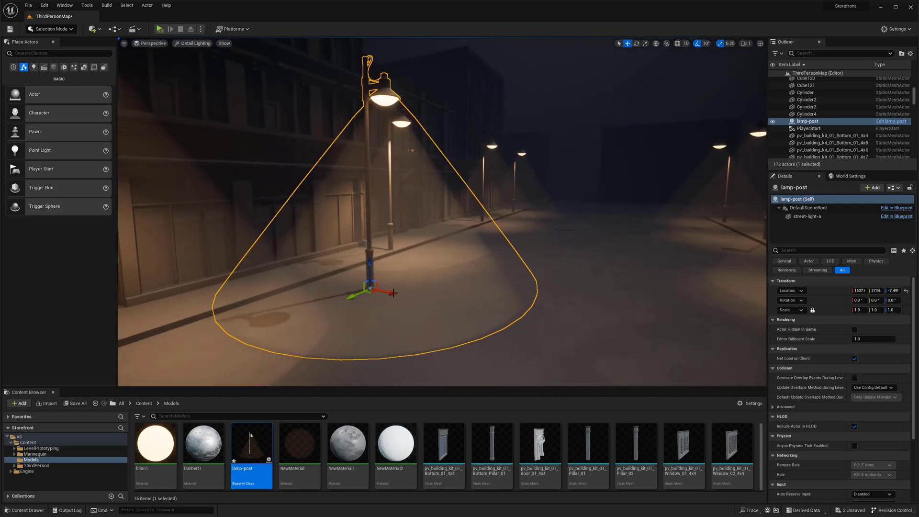
drag(386, 294, 333, 291)
right_drag(442, 235, 382, 243)
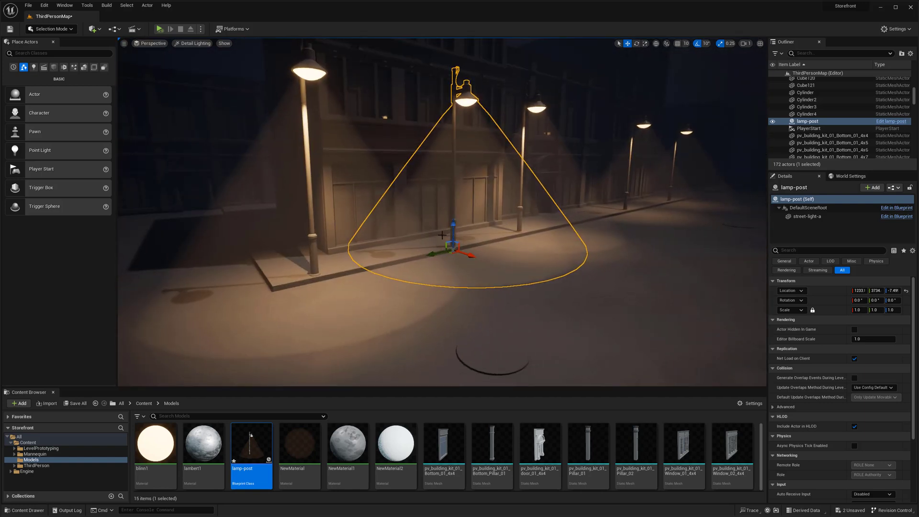
drag(452, 225, 452, 222)
key(Delete)
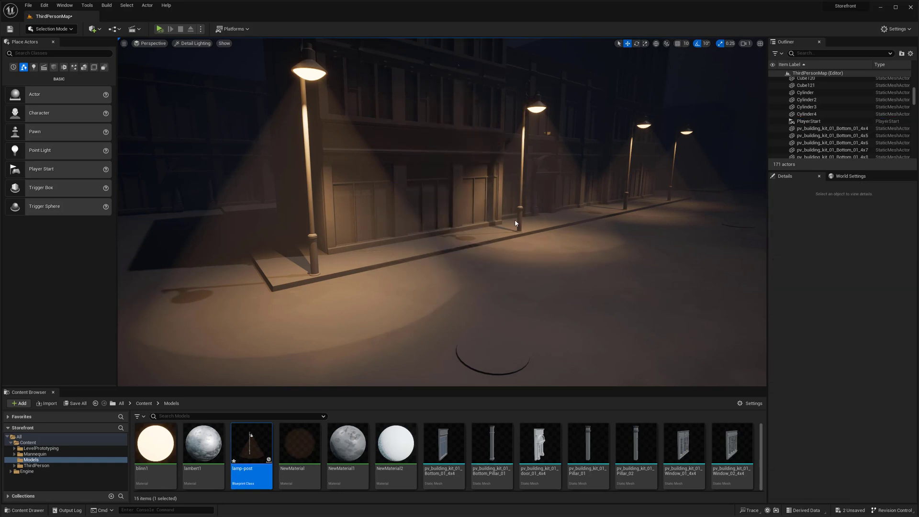
Step: Replace all eight street-light meshes, street-light-a through street-light-a8, with the lamp-post blueprint
click(519, 223)
right_drag(520, 222, 574, 224)
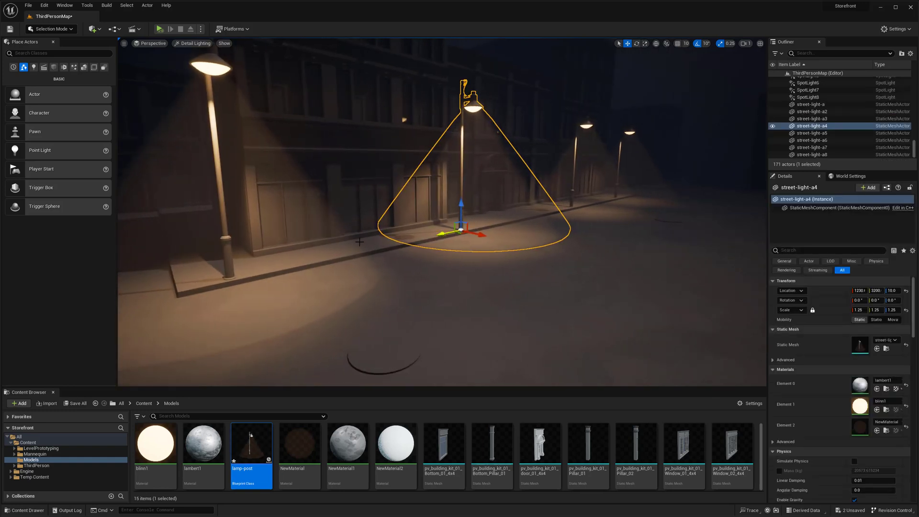
ctrl+click(232, 247)
click(814, 104)
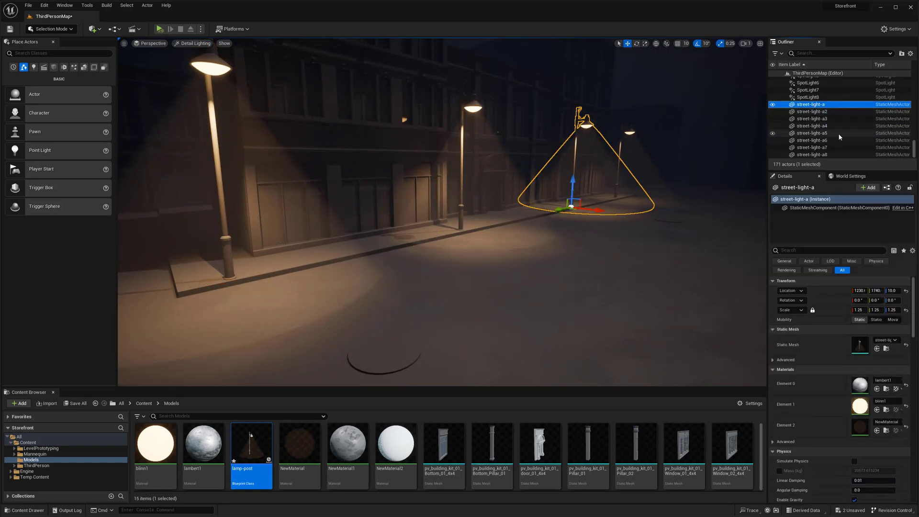
shift+click(824, 155)
right_drag(646, 197, 670, 202)
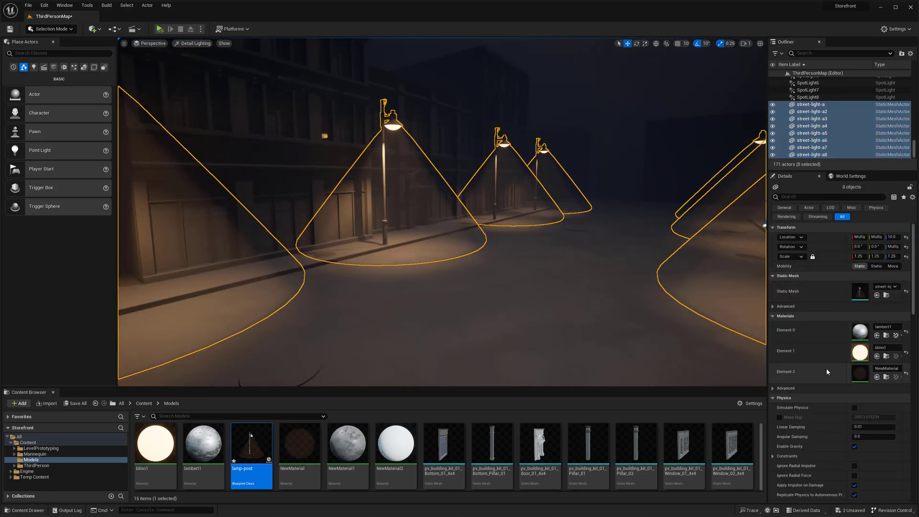
scroll(826, 368, down, 1)
scroll(826, 360, up, 1)
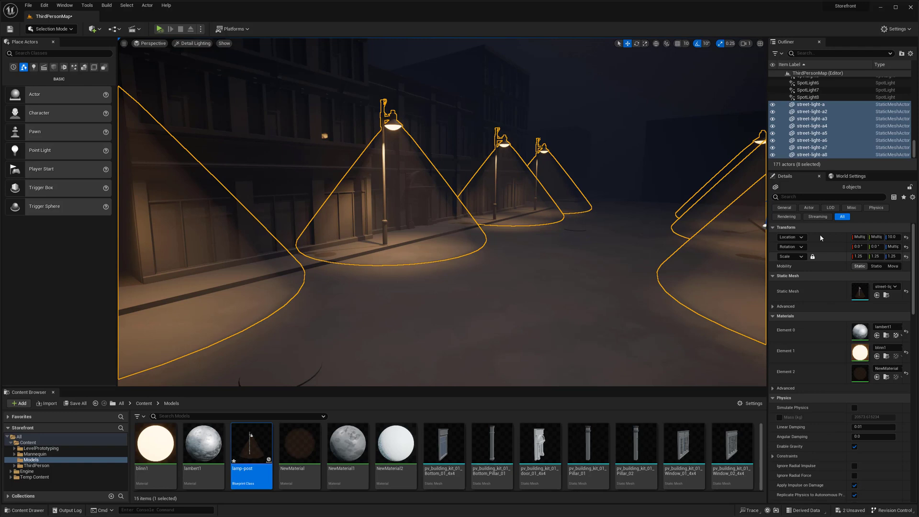
right_click(823, 137)
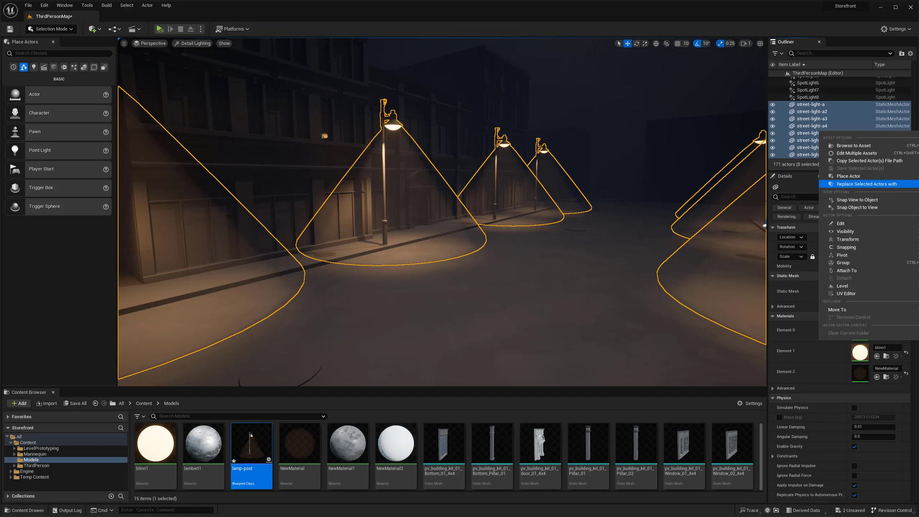
click(885, 184)
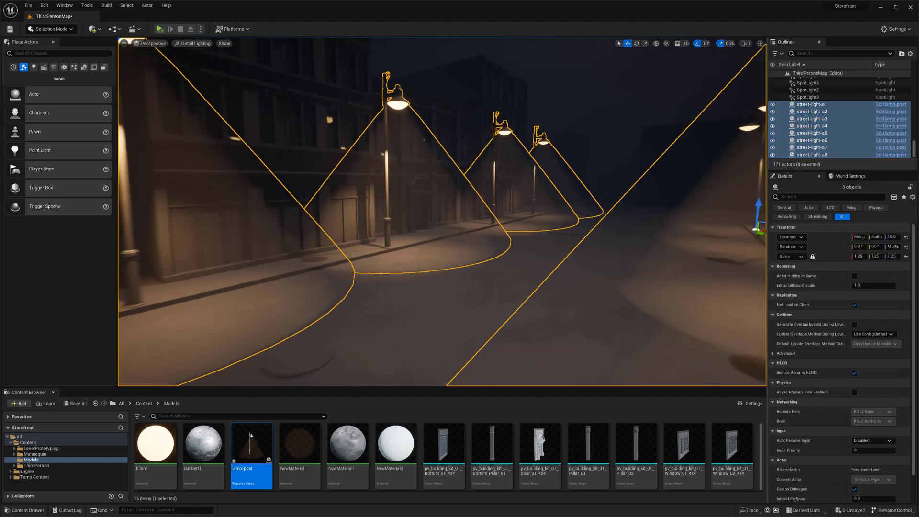
Step: Reset the scale of the eight selected lamp-post actors to 1.0 on all axes
right_drag(634, 221, 635, 226)
key(g)
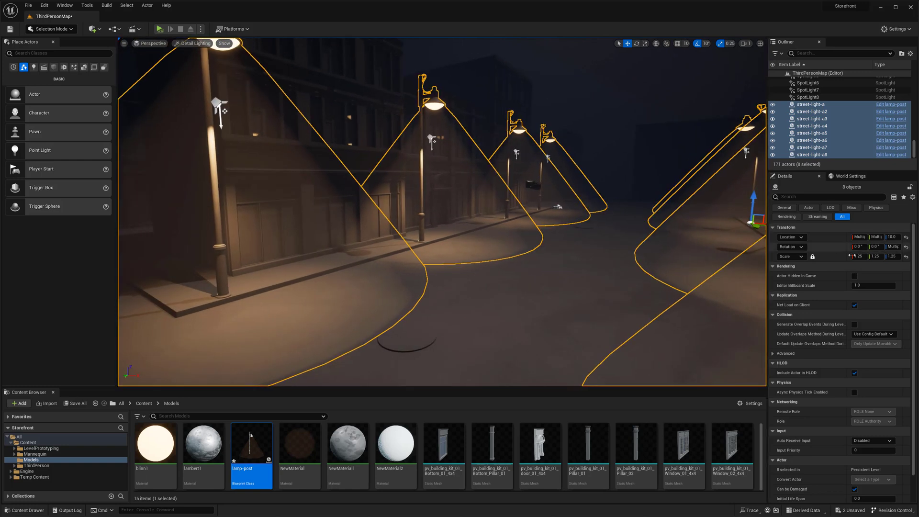
click(906, 258)
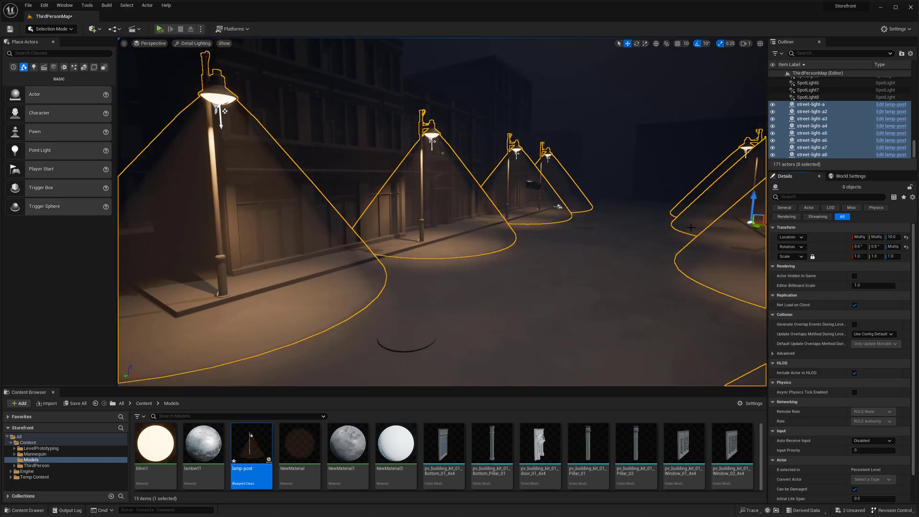
key(s)
right_drag(666, 226, 662, 221)
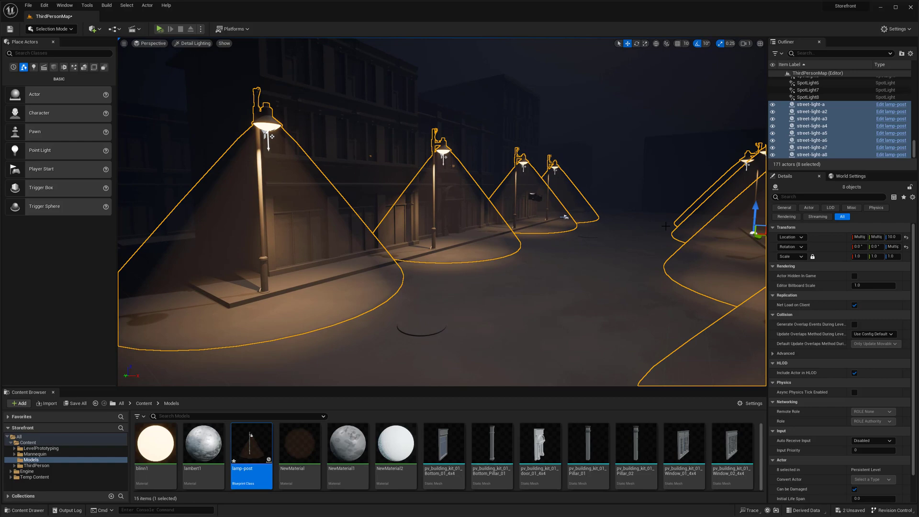
Step: Delete all the separate spotlights, SpotLight through SpotLight8, from the level
key(s)
right_drag(436, 295, 459, 247)
key(g)
key(s)
key(g)
click(817, 98)
scroll(833, 115, up, 6)
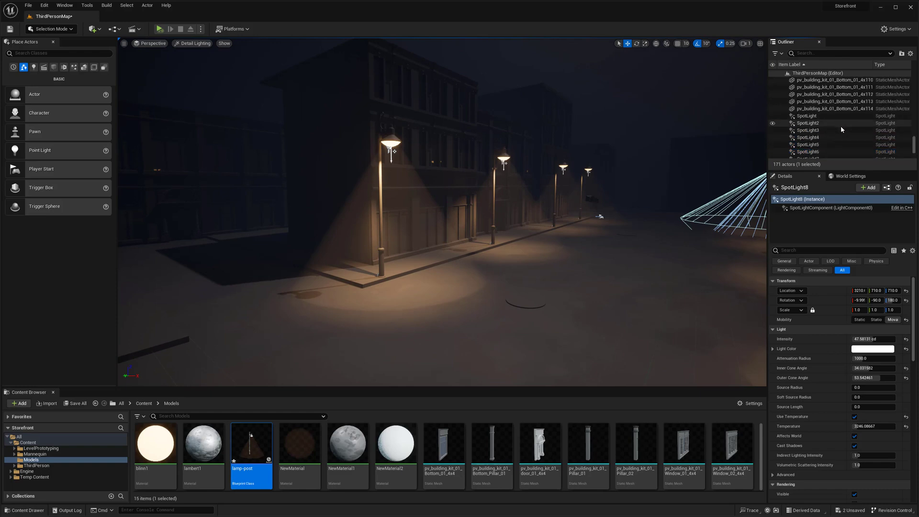
shift+click(837, 116)
right_drag(670, 201, 660, 177)
key(Delete)
Step: Examine the lamp posts along both sides of the street with the editor icons hidden
key(s)
key(w)
key(s)
click(622, 207)
key(w)
right_drag(533, 224, 504, 224)
key(g)
Step: Reopen the lamp-post blueprint, look over the default event nodes in its Event Graph, and return to the component preview
double_click(251, 454)
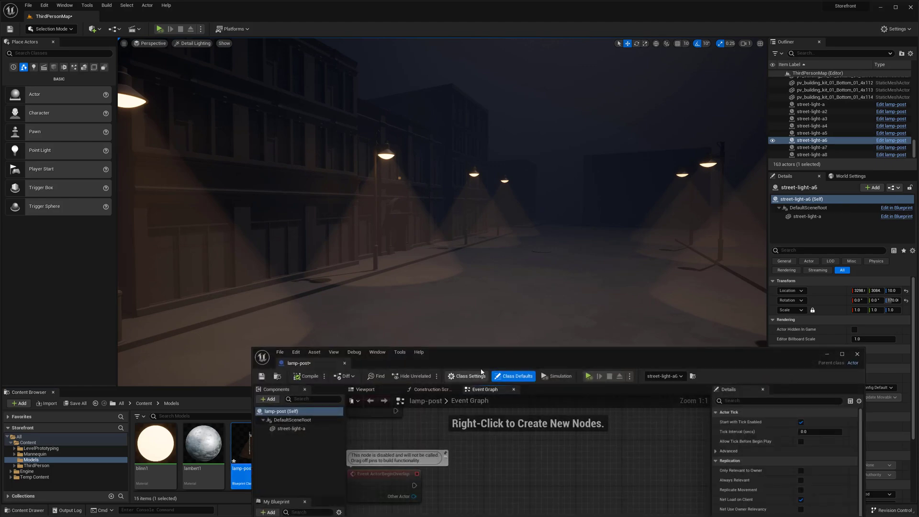
drag(479, 358, 419, 63)
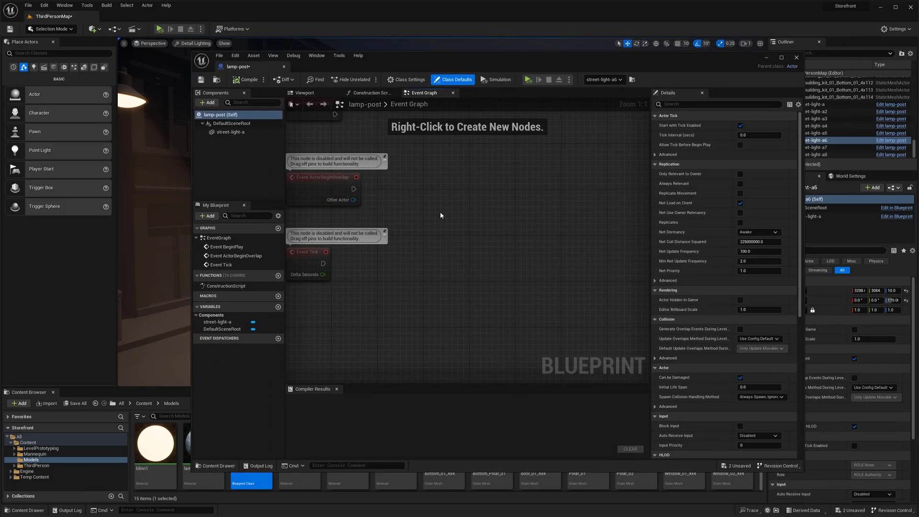
right_drag(440, 216, 492, 244)
right_drag(474, 199, 490, 246)
scroll(466, 218, down, 1)
scroll(466, 218, down, 2)
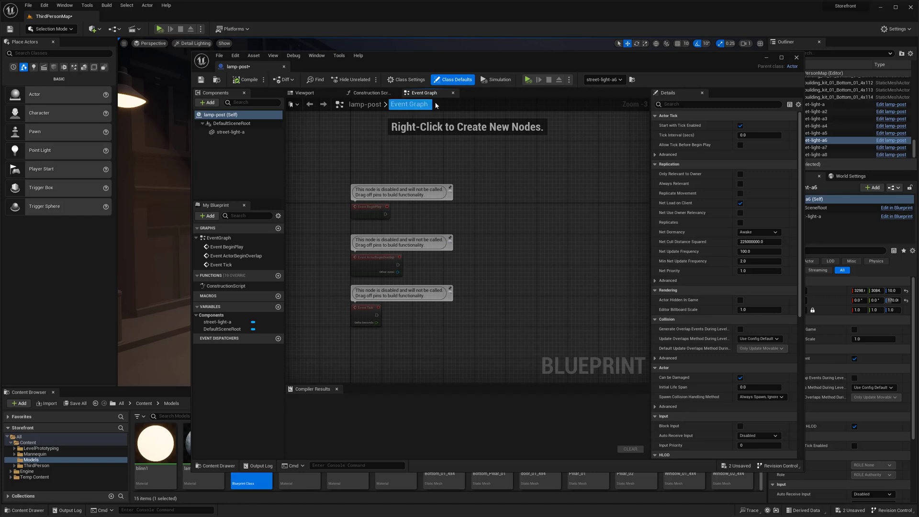
click(319, 92)
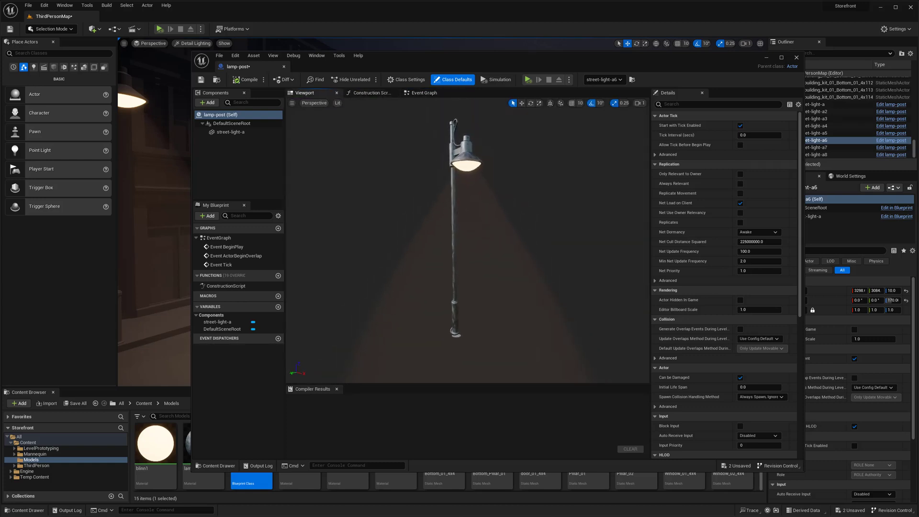
Step: Add a Spot Light component under the scene root of the lamp-post blueprint, keeping the name SpotLight
click(207, 103)
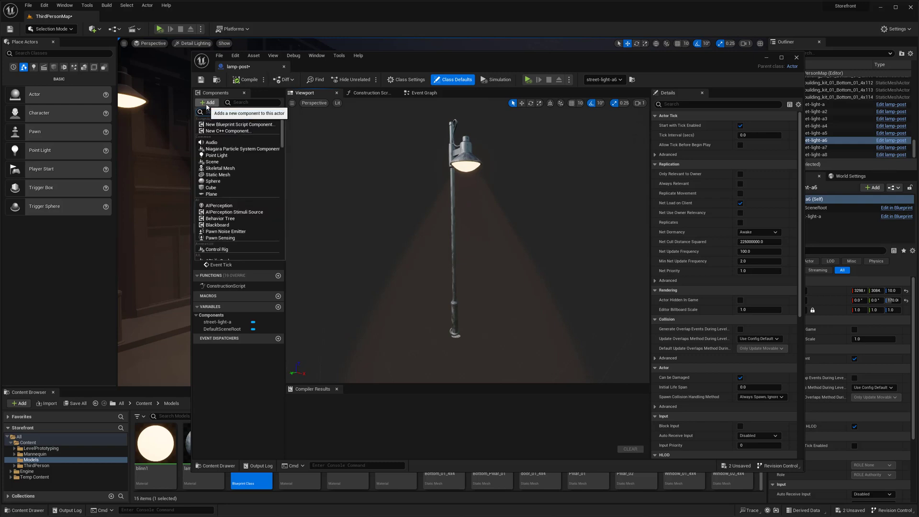
text(sp)
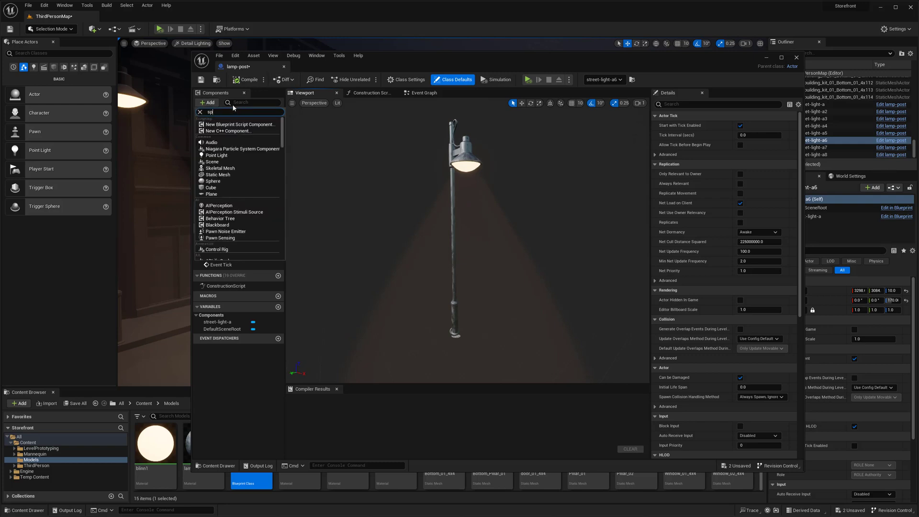
text(ot)
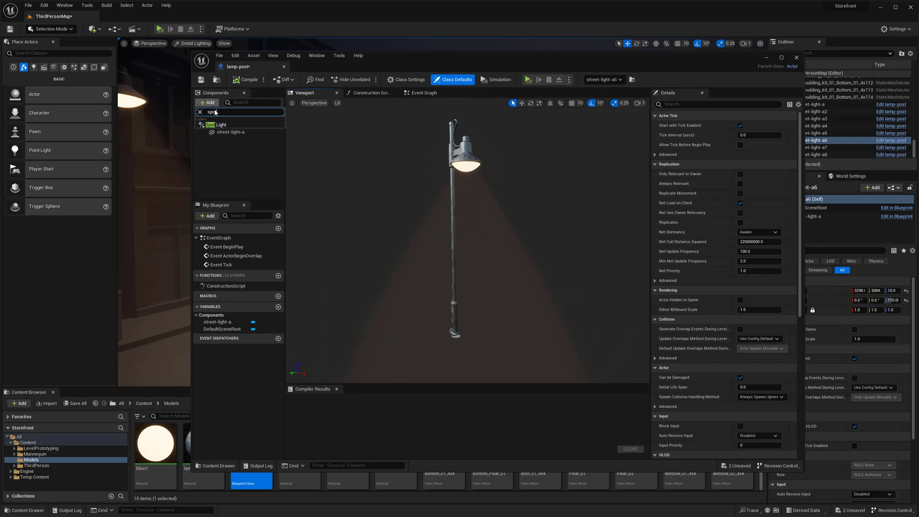
click(215, 124)
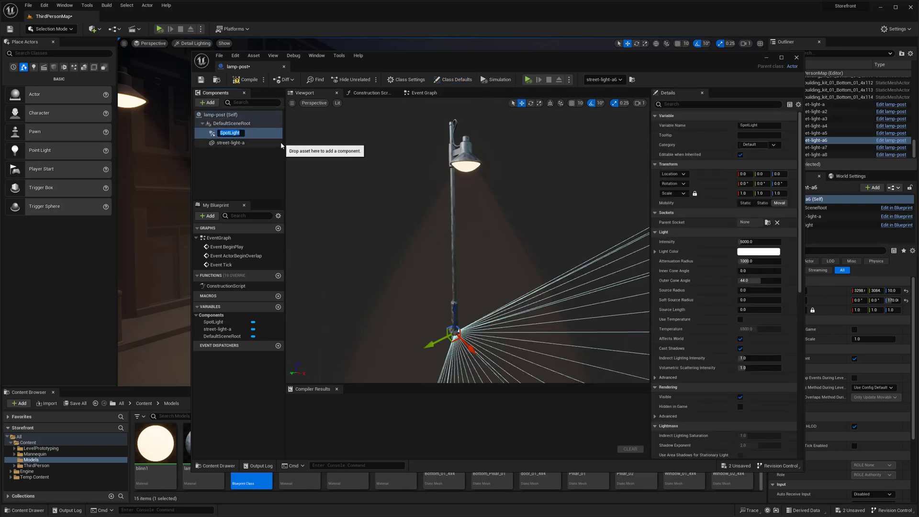
click(248, 173)
click(231, 133)
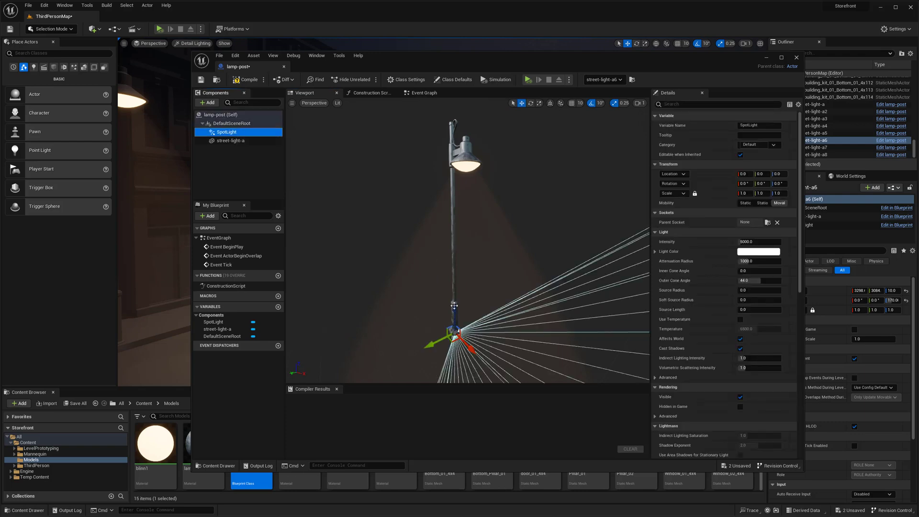
Step: Position the SpotLight component just below the lamp head at about X 90, Z 698, and rotate it -90° to point straight down
drag(455, 306, 551, 129)
drag(470, 157, 461, 211)
key(e)
alt+drag(560, 186, 521, 161)
key(w)
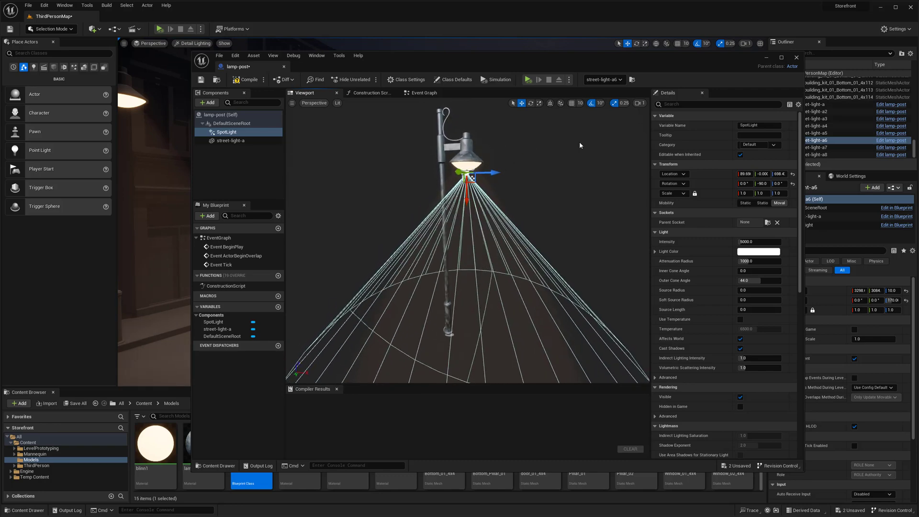
alt+drag(579, 146, 523, 171)
alt+drag(556, 201, 555, 215)
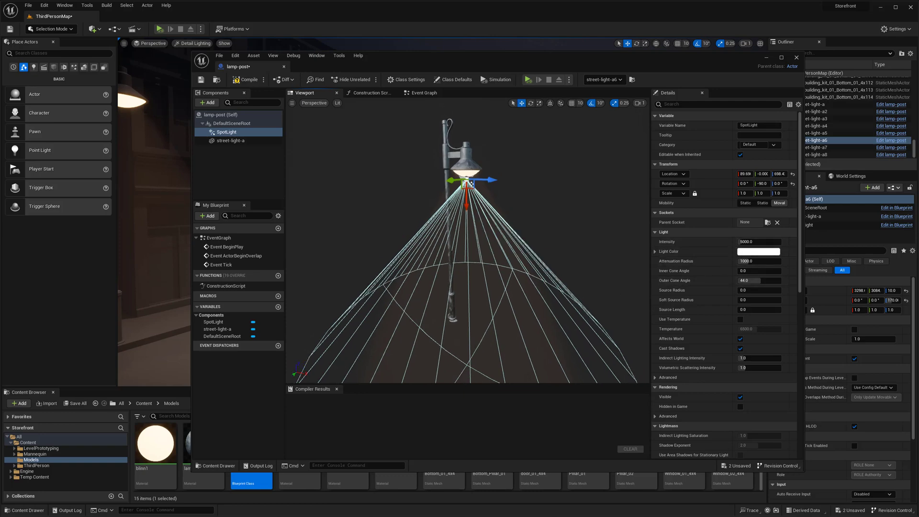
scroll(604, 279, down, 5)
alt+drag(604, 279, 589, 266)
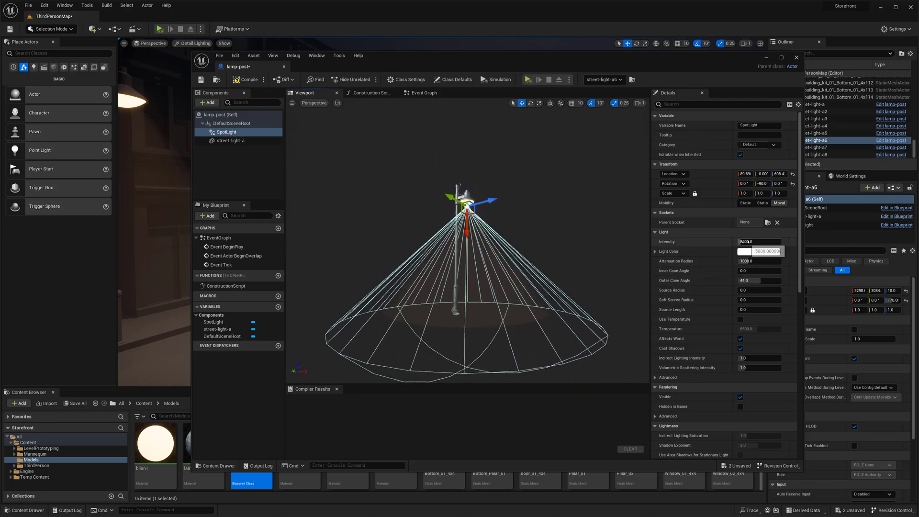
Step: Reduce the SpotLight's attenuation radius to about 900 and arrange the blueprint editor window so the level viewport stays visible beside it
drag(744, 261, 733, 260)
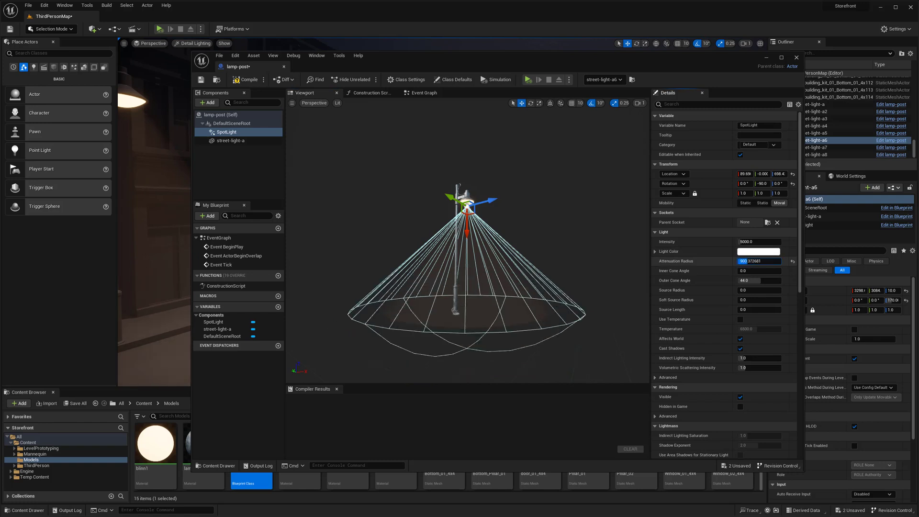
drag(538, 62, 651, 59)
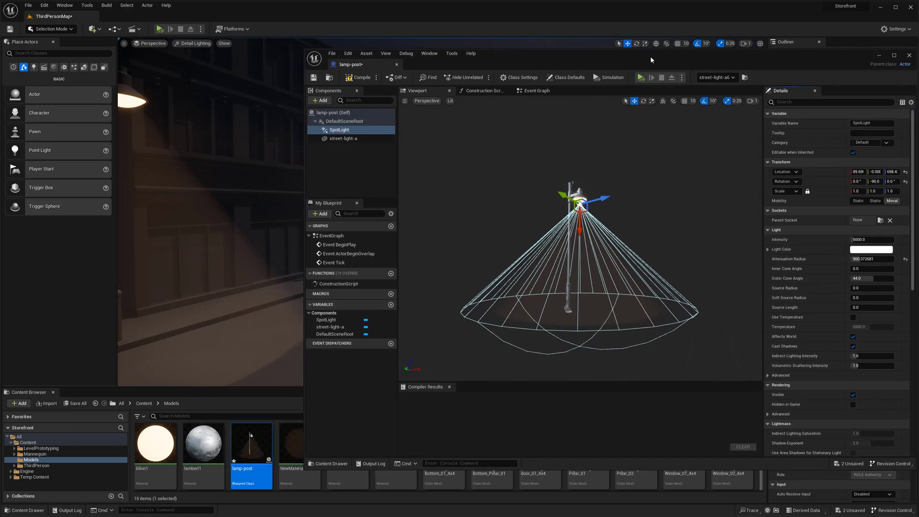
drag(305, 210, 452, 210)
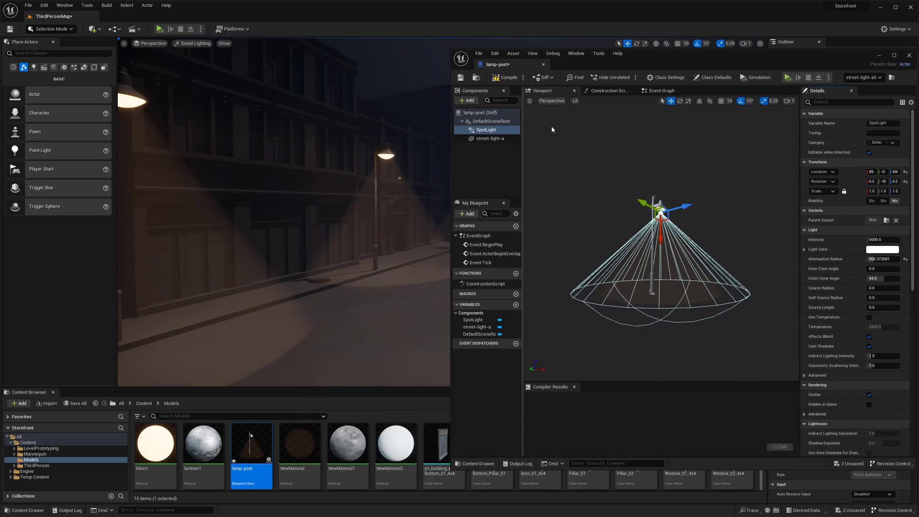
Step: Try a much higher SpotLight intensity while viewing the row of street lamps, and reset it to 5000
mouse_move(872, 239)
mouse_down()
mouse_move(889, 239)
mouse_move(866, 239)
mouse_up()
right_drag(335, 230, 421, 229)
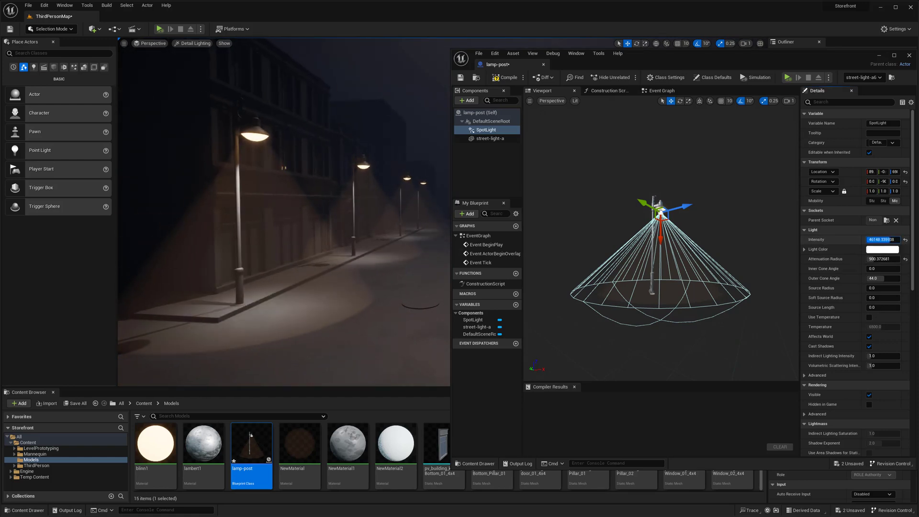
click(881, 239)
text(5000)
key(Return)
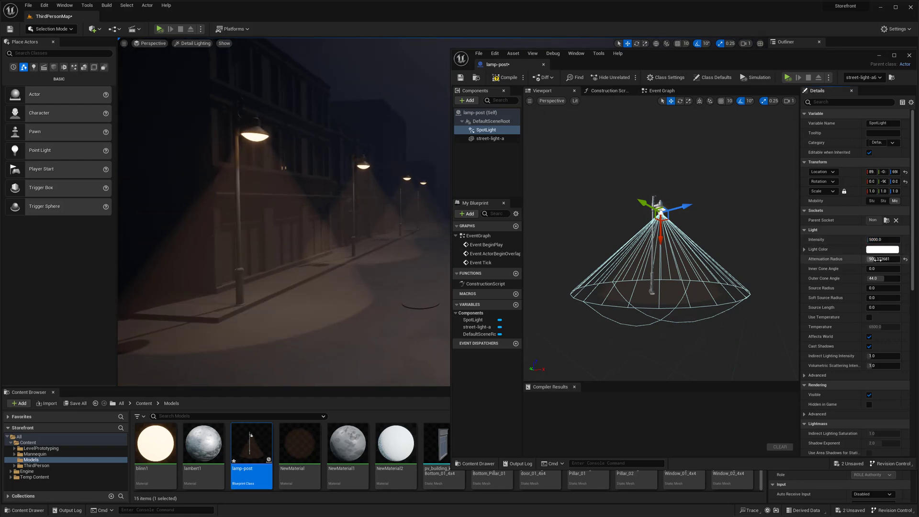
Step: Increase the SpotLight's attenuation radius to about 1877, enable colour temperature and lower it to a warm value
drag(883, 258, 902, 258)
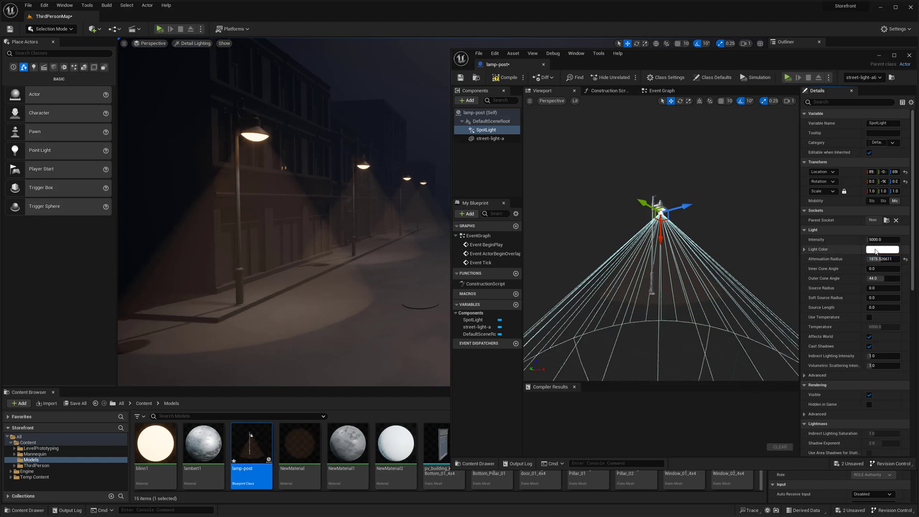
click(869, 317)
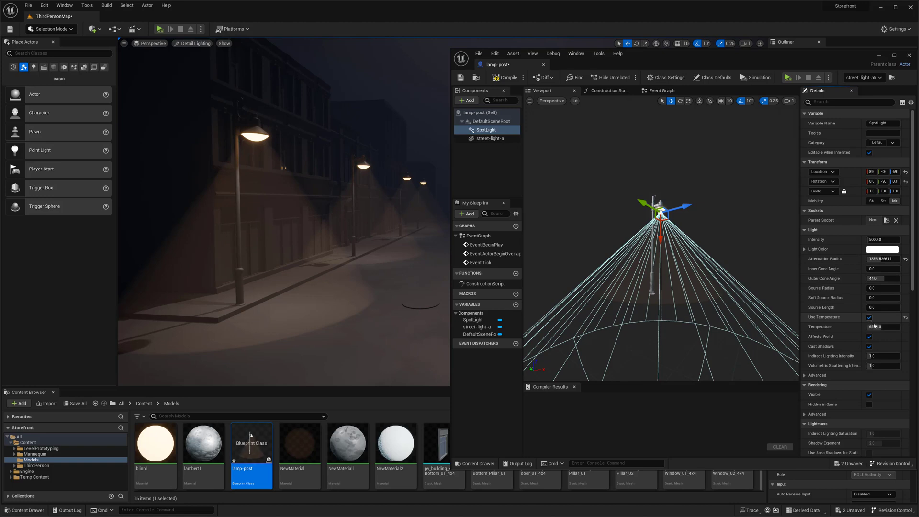
drag(884, 326, 876, 327)
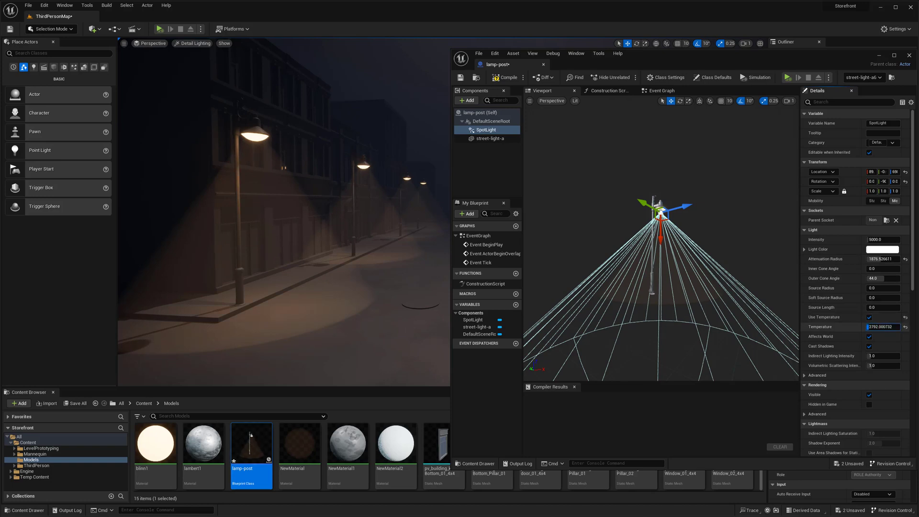
click(868, 326)
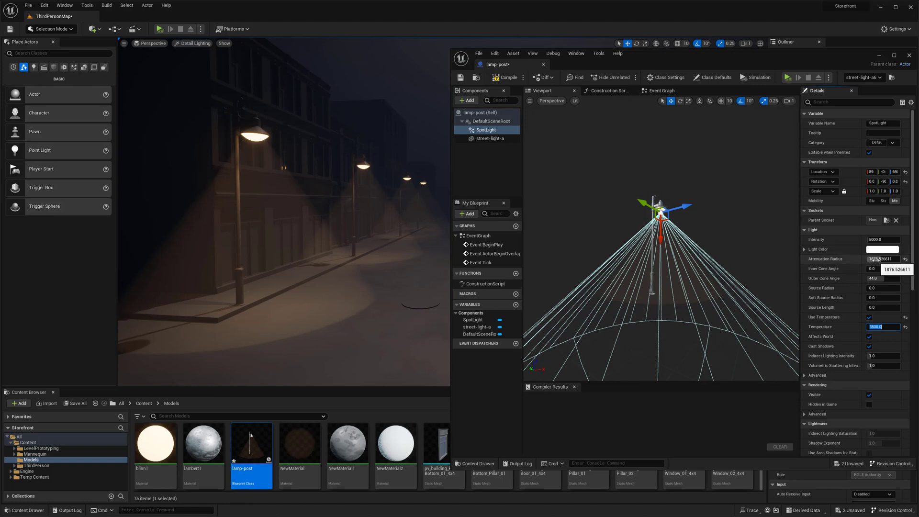
Step: Set the SpotLight's intensity to 20000
mouse_move(878, 259)
mouse_down()
mouse_move(852, 259)
mouse_move(867, 257)
mouse_up()
drag(872, 239, 880, 239)
text(20)
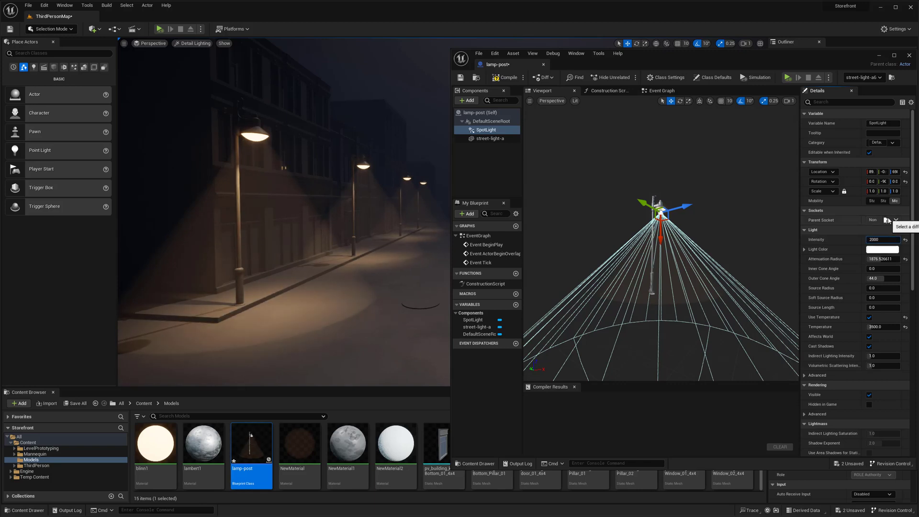
key(Return)
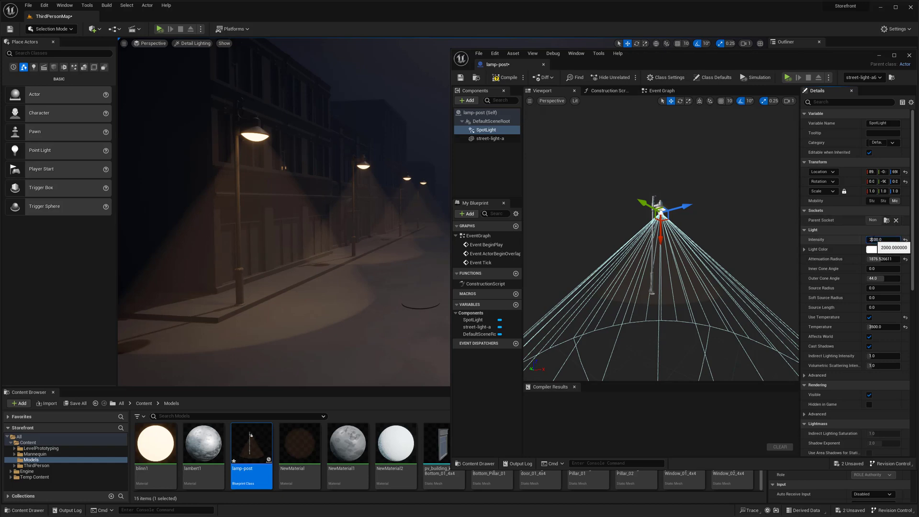
click(879, 239)
text(0)
key(Return)
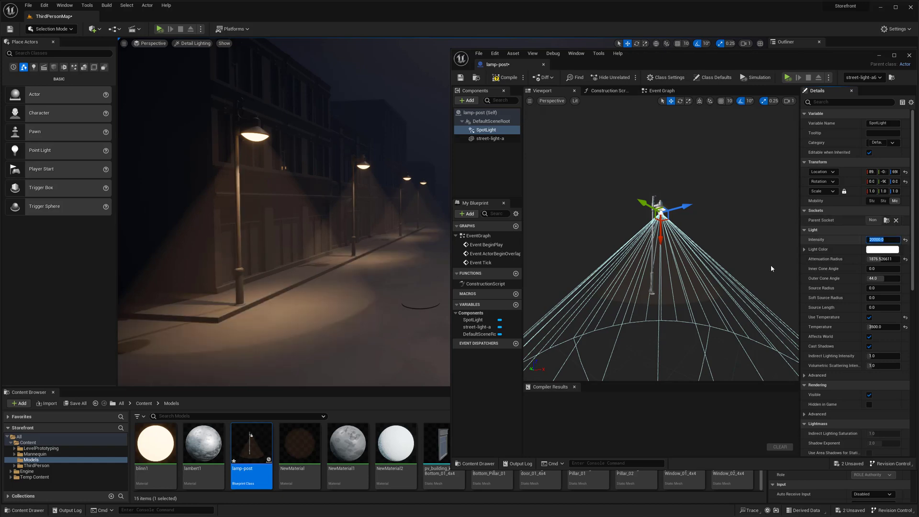
Step: Check the warm light pools along the street and compile the lamp-post blueprint
right_drag(354, 268, 421, 244)
right_drag(249, 211, 225, 208)
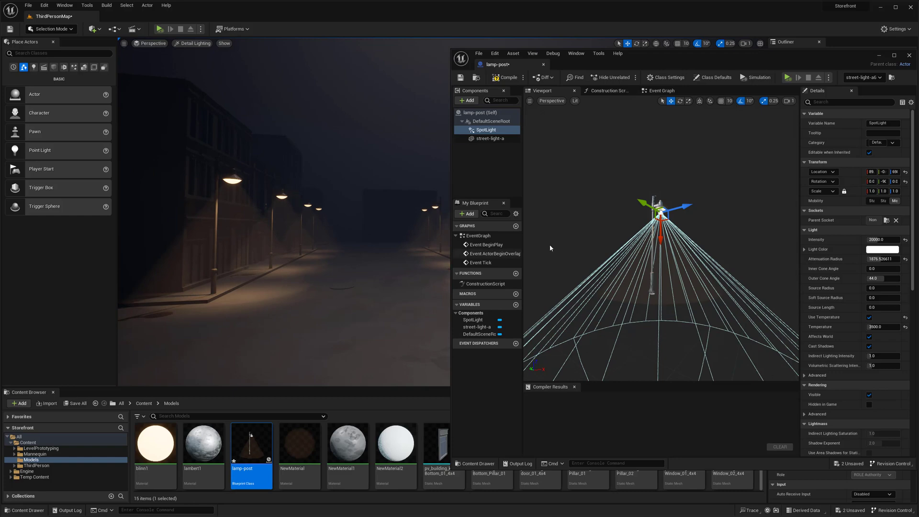
mouse_move(679, 209)
mouse_down()
mouse_move(725, 211)
mouse_move(692, 212)
mouse_up()
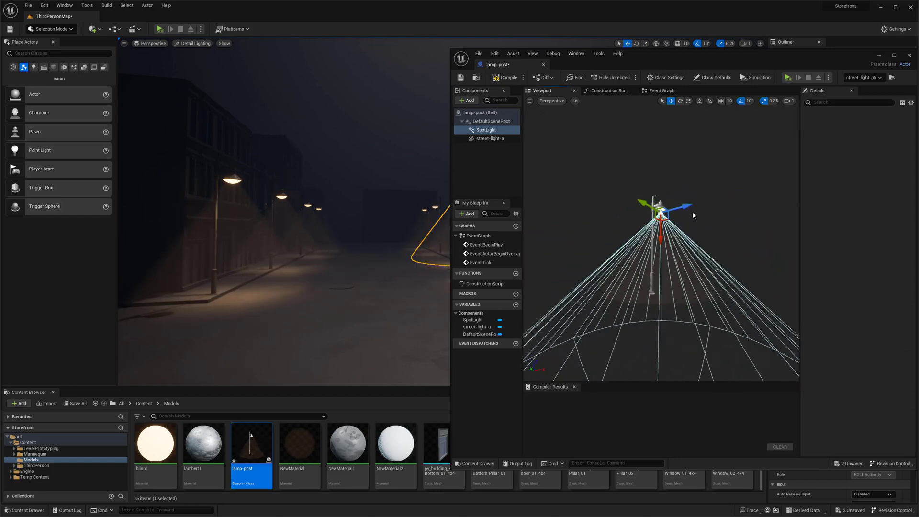
right_drag(440, 246, 362, 258)
key(w)
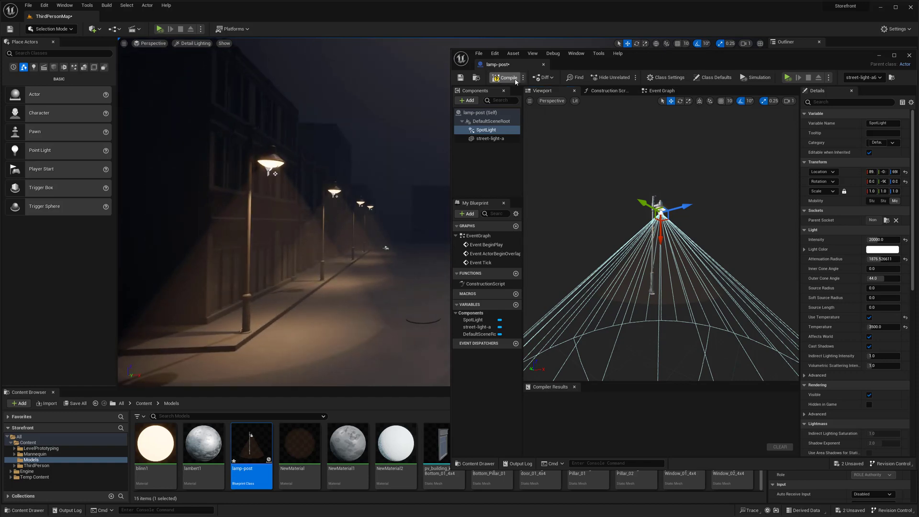
click(506, 77)
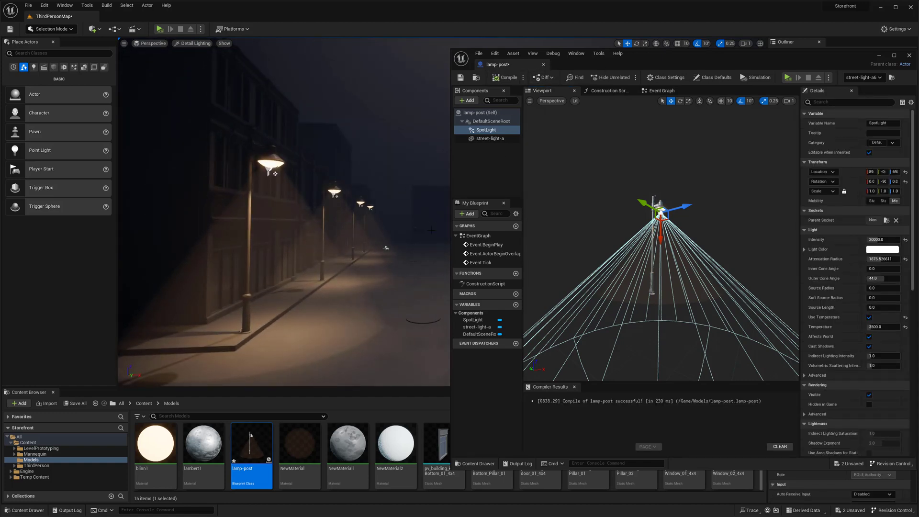
Step: Hide the editor icons in the level view and close the lamp-post blueprint editor
right_drag(433, 202, 474, 206)
click(410, 239)
right_drag(410, 240, 342, 254)
key(g)
key(a)
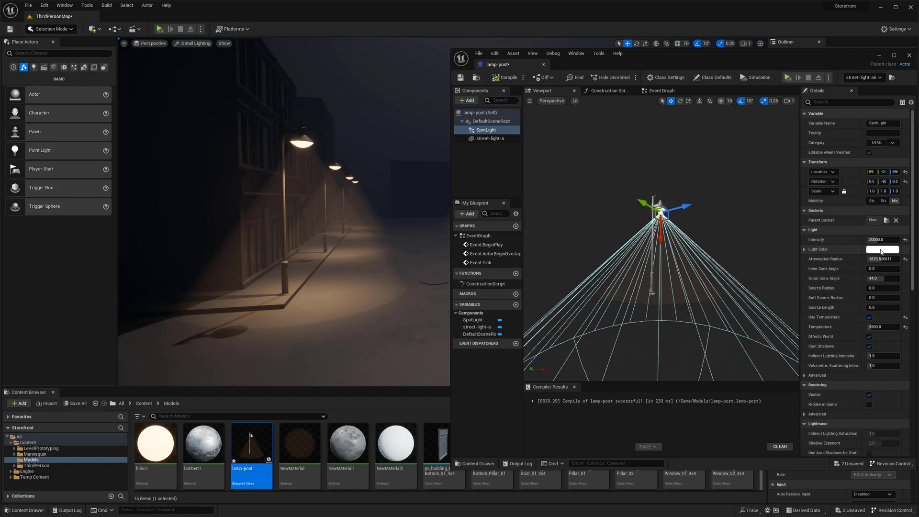
click(544, 65)
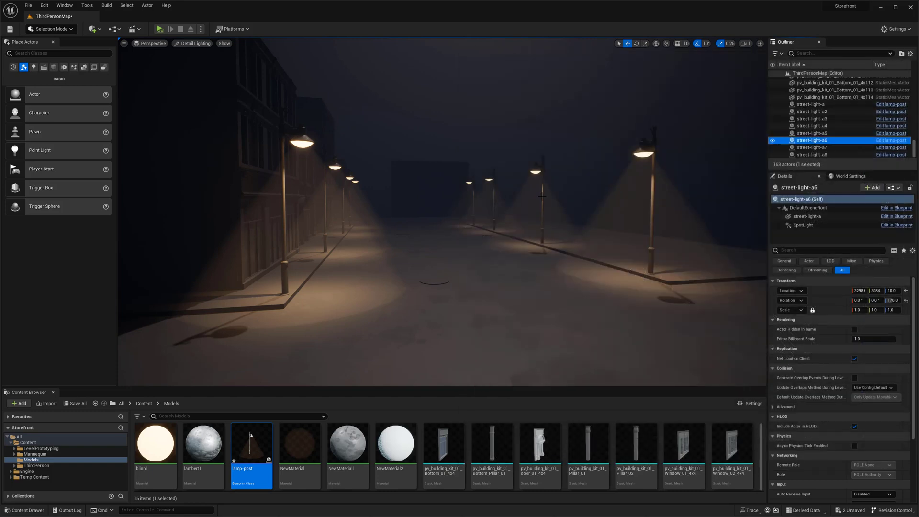
mouse_move(541, 211)
right_down()
mouse_move(528, 217)
mouse_move(533, 206)
right_up()
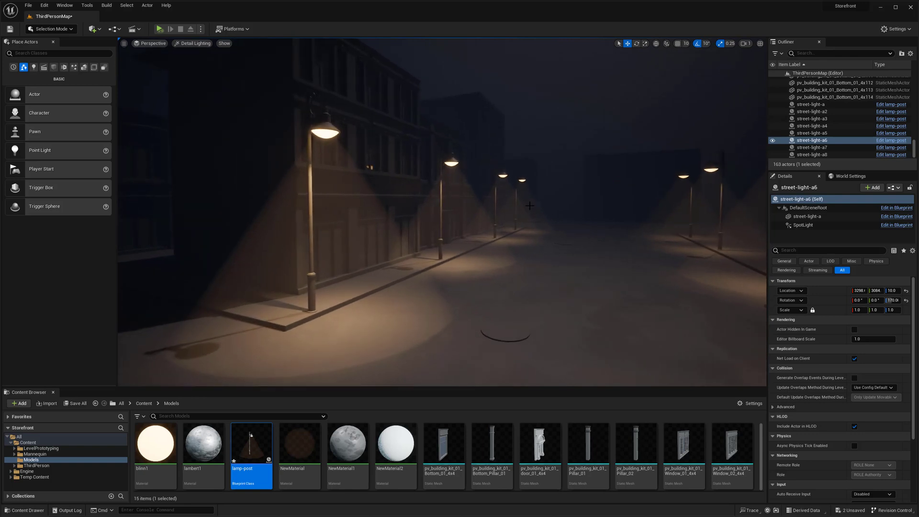
Step: Select upper-storey facade modules of the corner building, a group of five and a stacked pair at the corner
right_drag(530, 220, 393, 144)
click(359, 195)
ctrl+click(426, 144)
ctrl+click(416, 110)
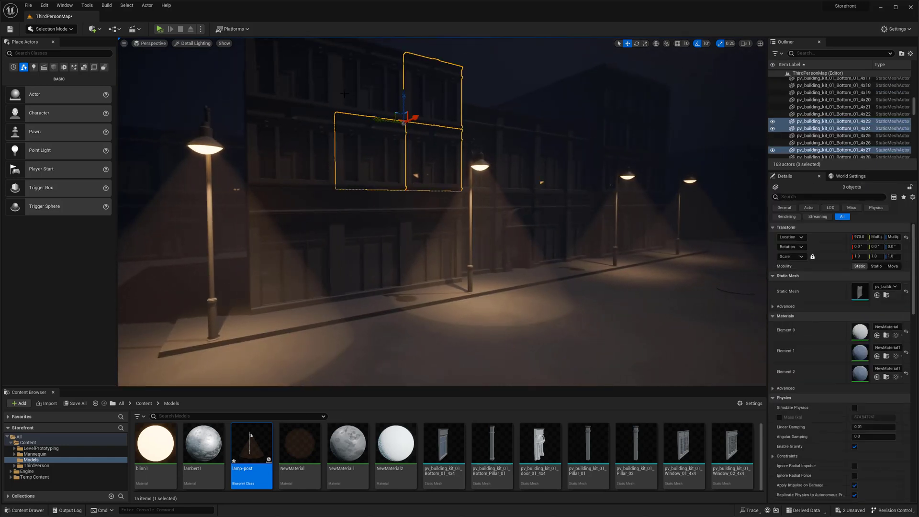
ctrl+click(364, 86)
ctrl+click(287, 81)
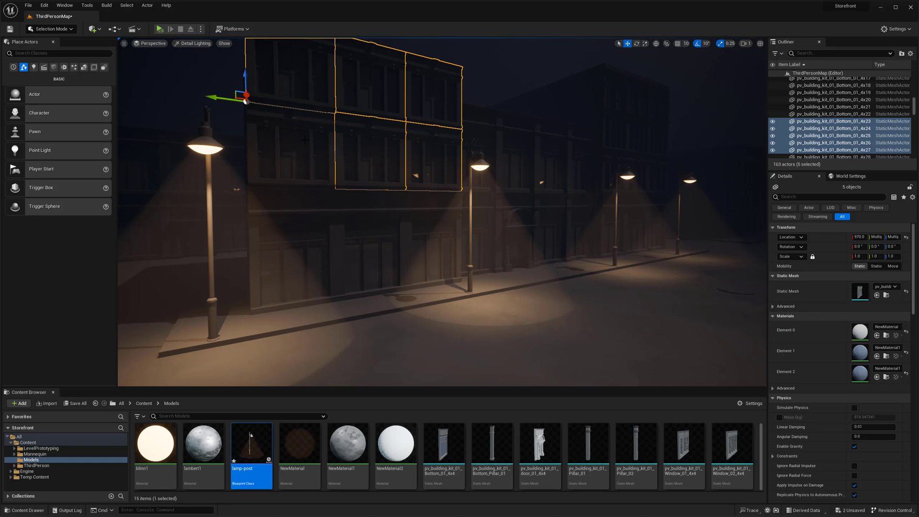
right_drag(391, 166, 349, 146)
key(g)
click(390, 167)
ctrl+click(384, 103)
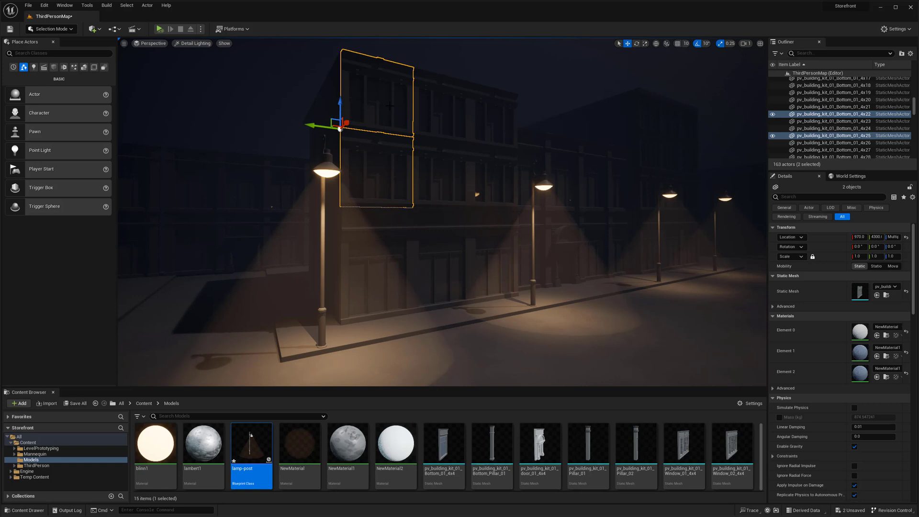
Step: Examine the lamp-lit street and building fronts from several viewpoints with the editor icons hidden
right_drag(390, 106, 567, 264)
key(g)
key(w)
key(g)
key(g)
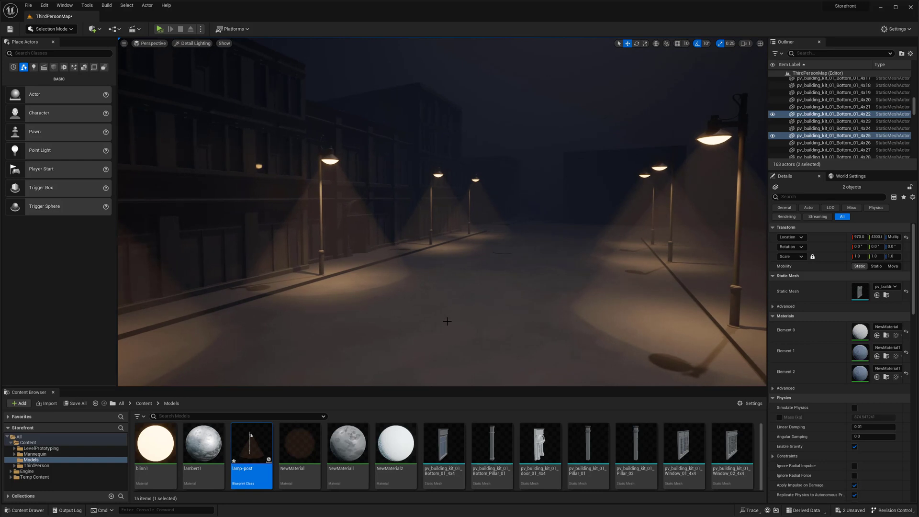
right_drag(439, 324, 435, 321)
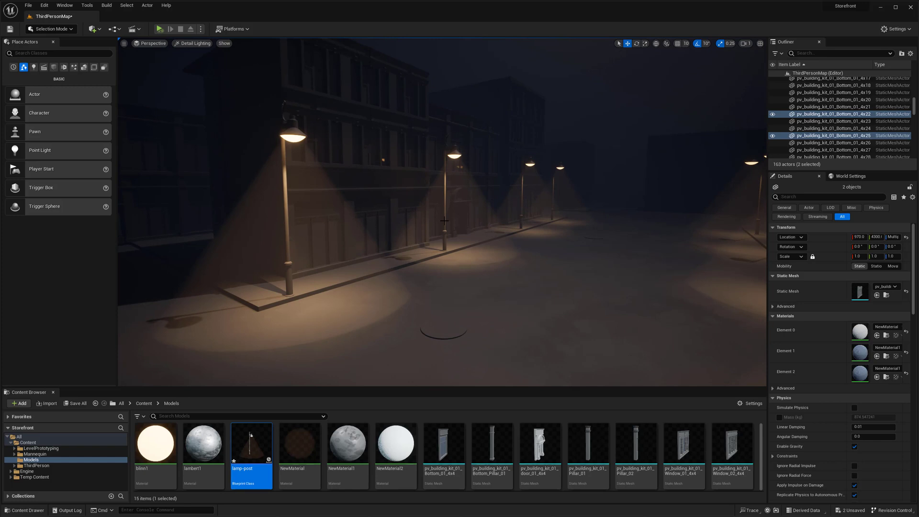
right_drag(460, 259, 751, 339)
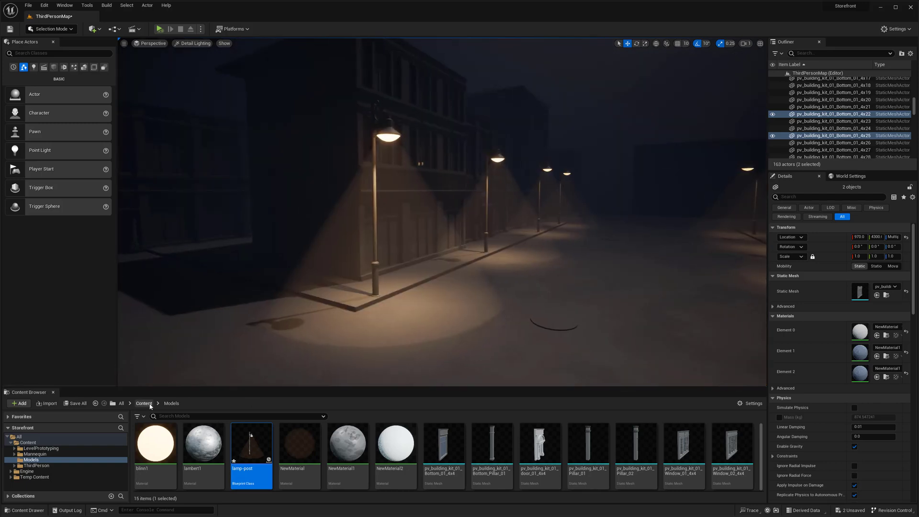
right_drag(532, 332, 551, 321)
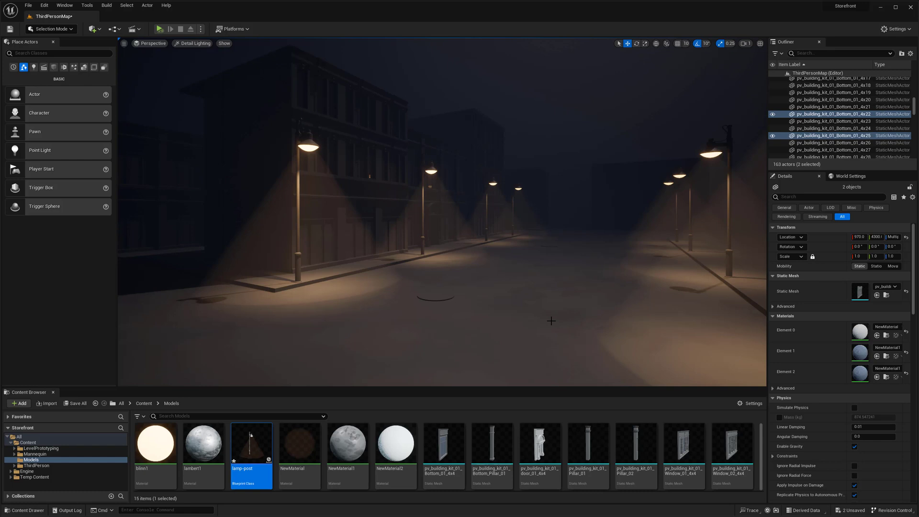
key(w)
key(a)
right_drag(430, 380, 438, 378)
right_drag(508, 320, 501, 320)
Step: Reopen the lamp-post blueprint and inspect the combined lamp mesh and spotlight in its component preview
double_click(252, 443)
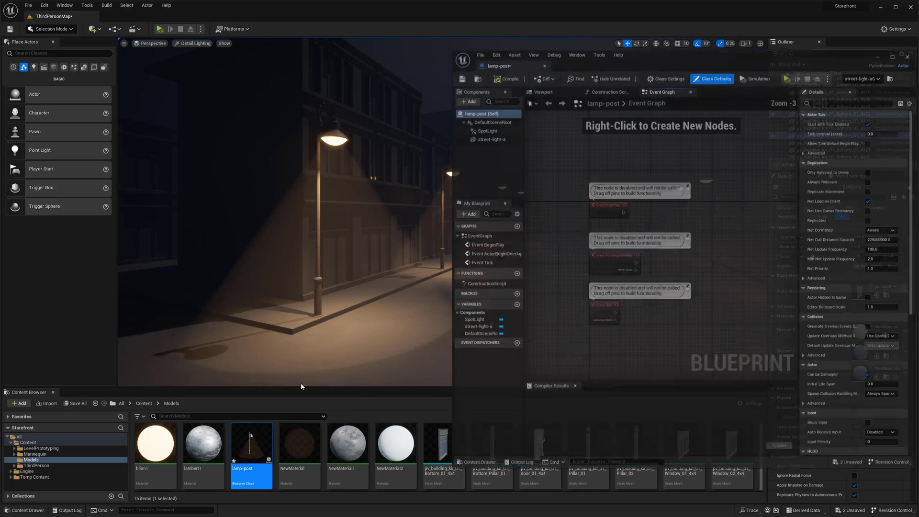
click(549, 90)
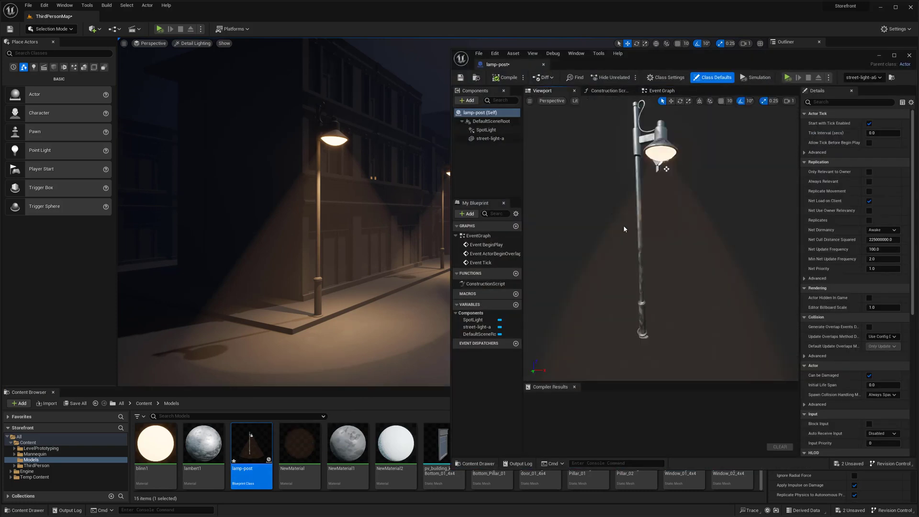
scroll(623, 229, down, 3)
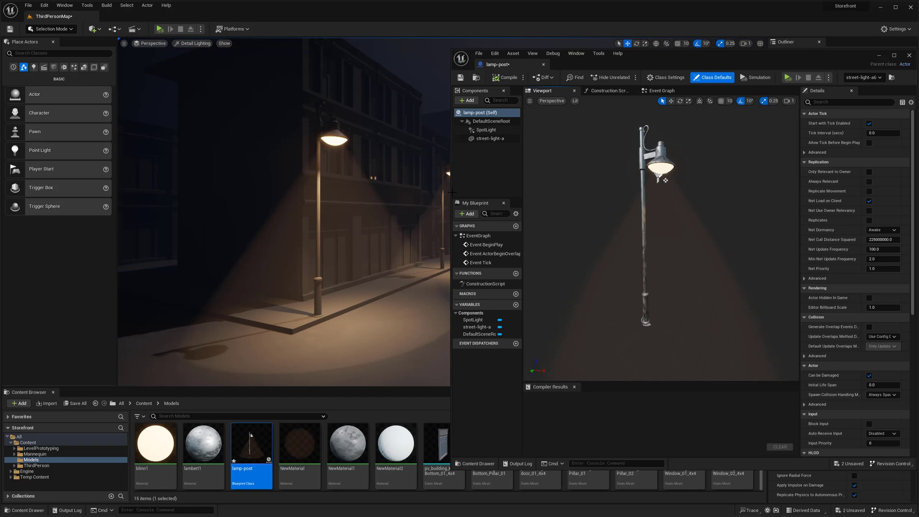
mouse_move(624, 199)
alt+mouse_down()
mouse_move(531, 199)
mouse_move(622, 199)
alt+mouse_up()
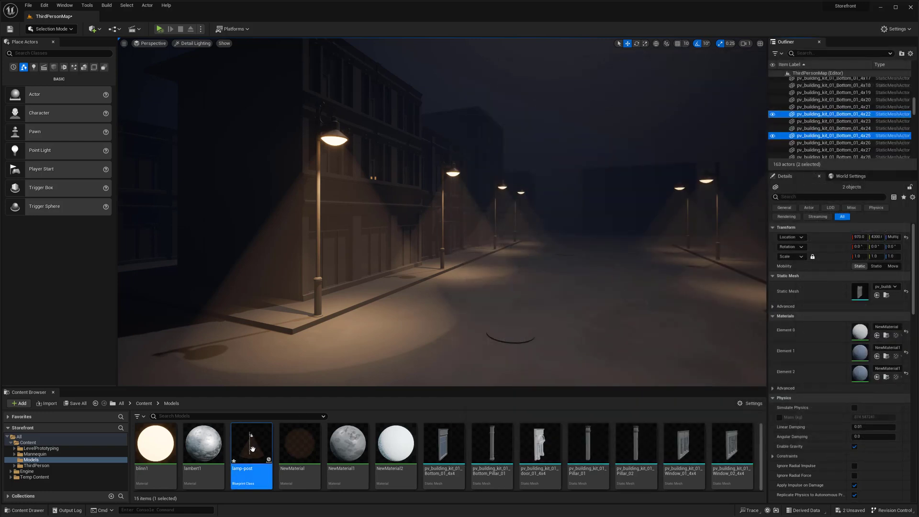
Step: Place a new lamp-post blueprint instance in the middle of the street and view it with the editor icons hidden
drag(252, 448, 584, 273)
key(g)
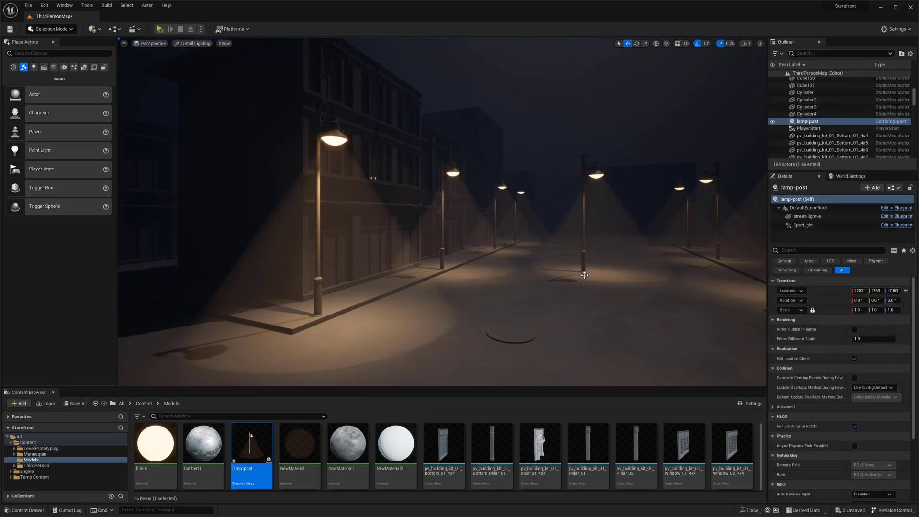
mouse_move(546, 309)
right_down()
mouse_move(577, 310)
mouse_move(541, 315)
right_up()
key(g)
key(g)
key(g)
Step: Try rotating the newly placed lamp post, undo the change and return to the move tool
key(e)
drag(478, 304, 423, 307)
key(ctrl+z)
key(w)
mouse_move(478, 305)
right_down()
mouse_move(463, 310)
mouse_move(495, 306)
right_up()
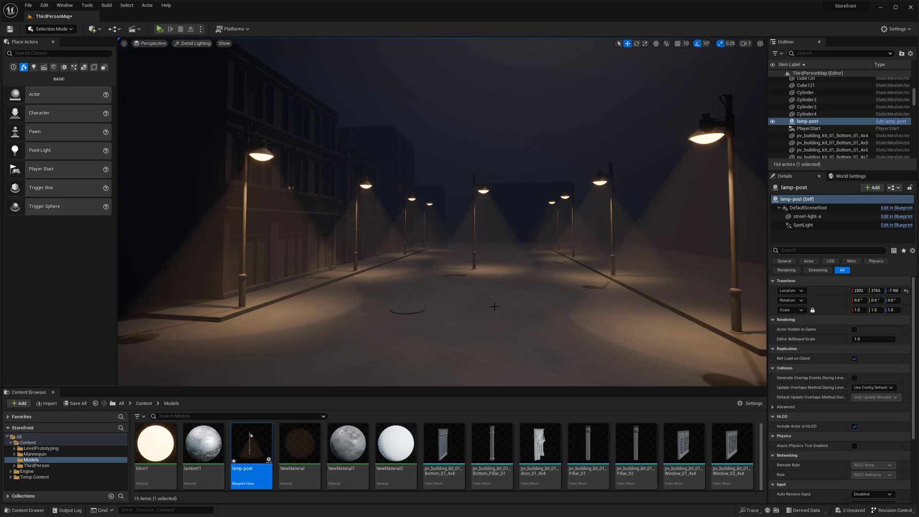